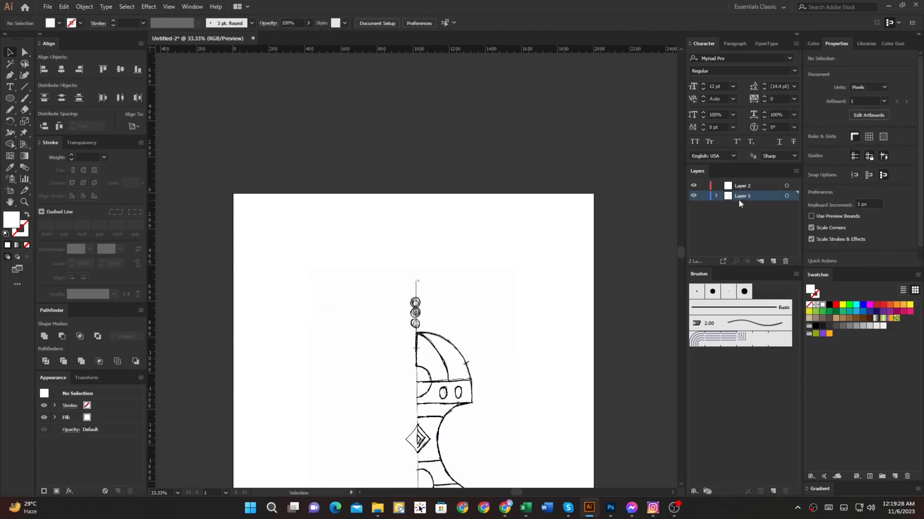
Lock Layer 1 and draw a vertical line about 1566 px long on Layer 2 along the sketch's centre axis
left_click(704, 196)
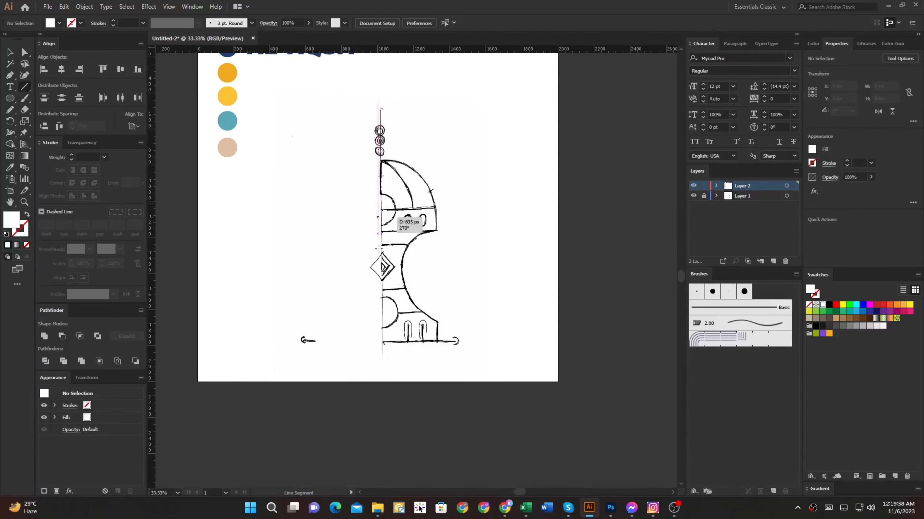
left_click_drag(378, 249, 378, 387)
key("v")
Sample the dark blue of the AL-AQSA lettering for the vertical line and apply it as the stroke colour with no fill
scroll(381, 80, "up", 4)
scroll(356, 290, "up", 3)
left_click_drag(351, 294, 393, 302)
key("ctrl+=")
key("ctrl+1")
key("o")
scroll(359, 207, "down", 2)
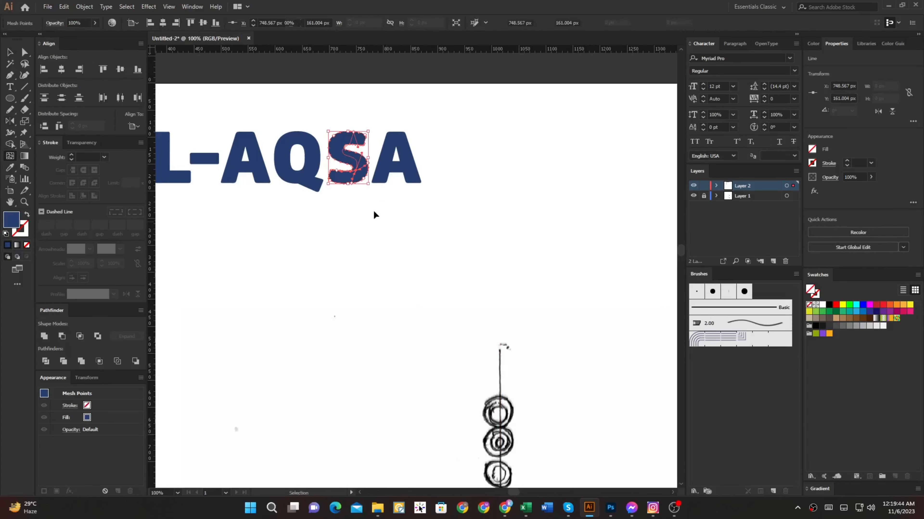
key("shift+x")
key("ctrl+=")
key("ctrl+=")
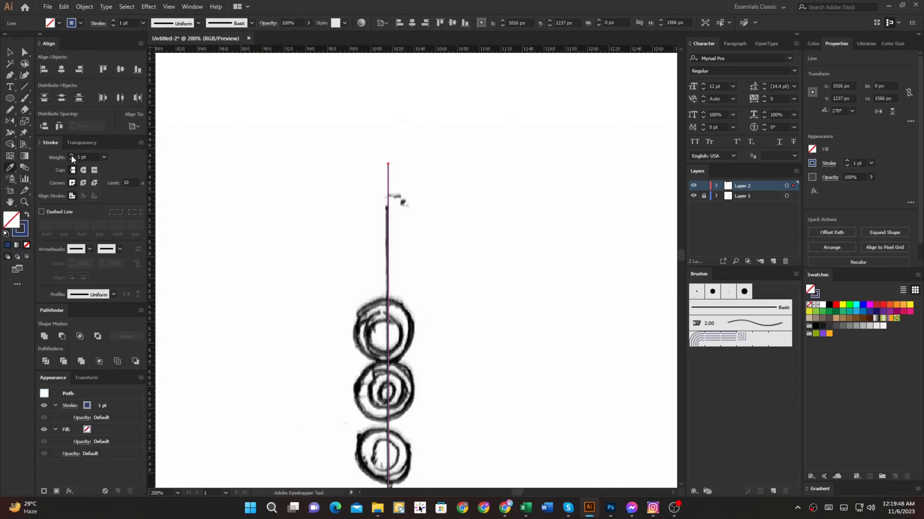
Set the vertical line's stroke weight to 14 pt and deselect it
scroll(72, 157, "up", 13)
scroll(236, 226, "down", 5)
scroll(274, 252, "up", 2)
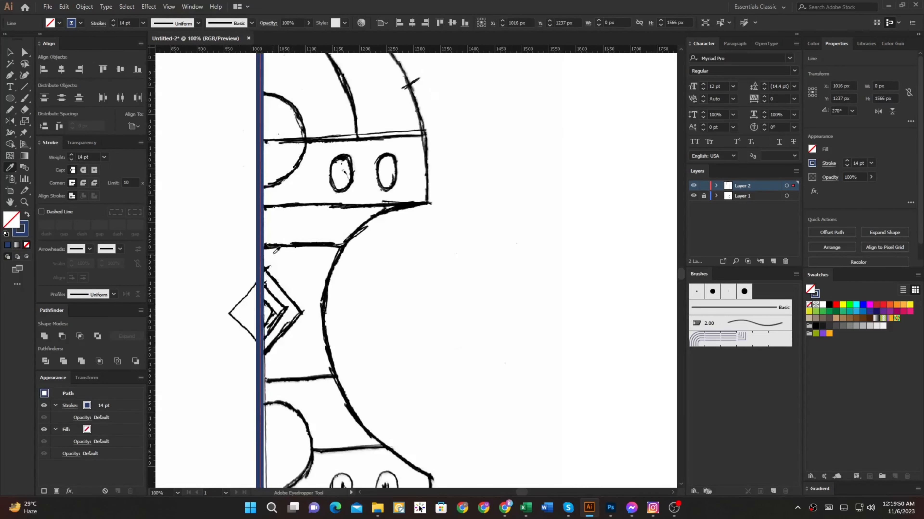
left_click_drag(273, 253, 299, 403)
left_click(449, 212, "ctrl")
left_click_drag(447, 212, 455, 244)
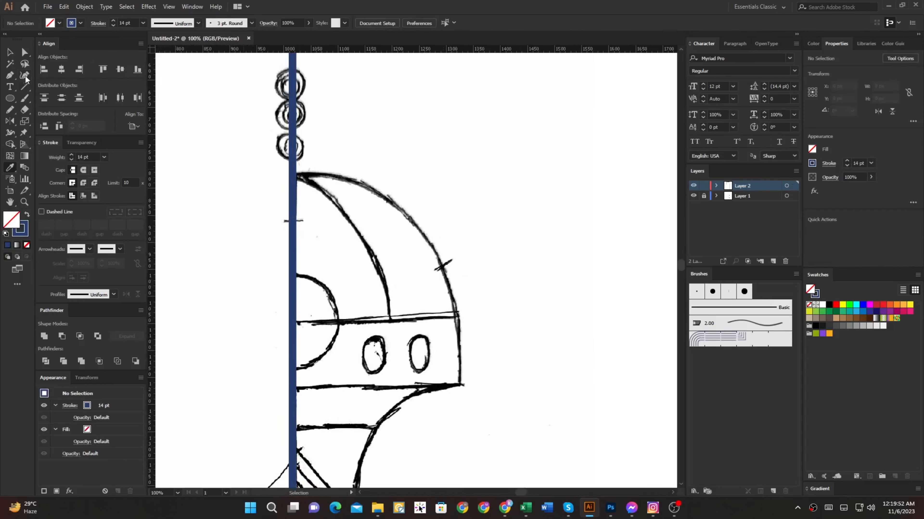
Draw a circle about 625 px in diameter centred on the vertical line, sized to the sketch's outer dome curve
key("ctrl+0")
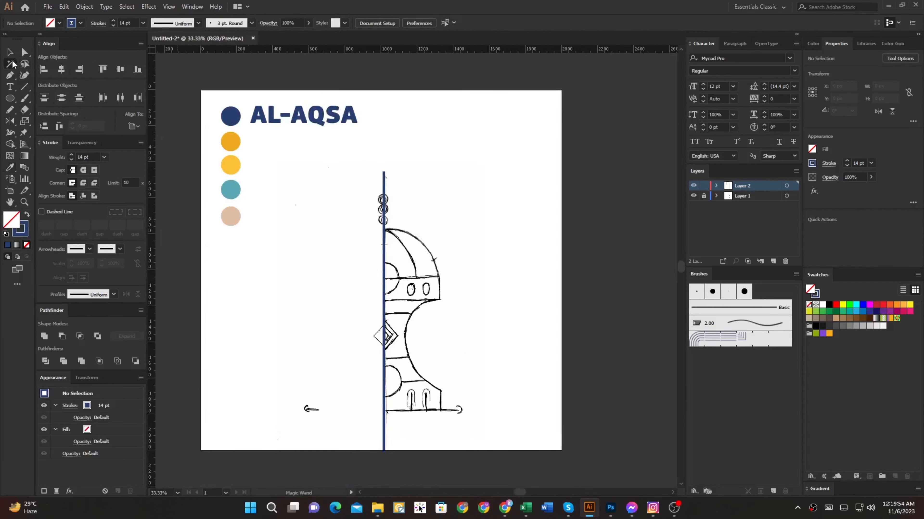
left_click(10, 98)
key("v")
scroll(450, 315, "up", 3)
mouse_move(411, 282)
left_mouse_down()
mouse_move(450, 316)
mouse_move(449, 271)
mouse_move(409, 264)
left_mouse_up()
key("ctrl+minus")
left_click_drag(321, 340, 322, 407)
scroll(360, 180, "up", 2)
left_click_drag(327, 201, 327, 196)
scroll(349, 204, "down", 1)
Nudge the large circle vertically until it lines up with the sketch's outer dome outline
scroll(475, 310, "up", 3)
key("Down")
key("Down")
key("Down")
key("Down")
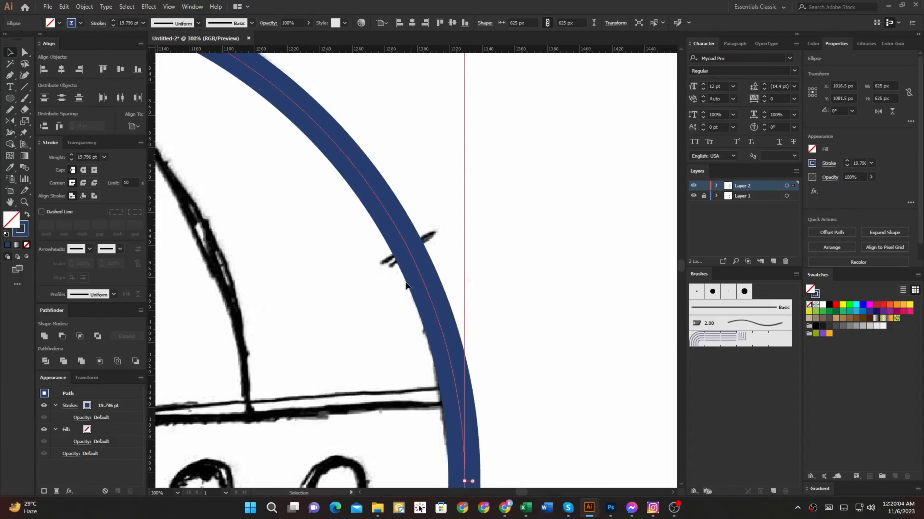
left_click_drag(380, 253, 401, 294)
scroll(437, 302, "up", 2)
key("Up")
key("Up")
scroll(422, 297, "down", 2)
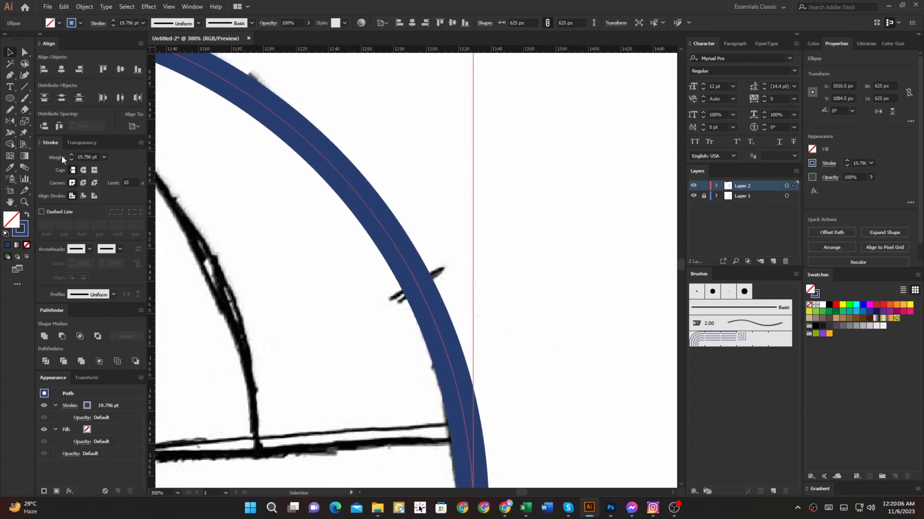
Set the large circle's stroke weight to 39 pt
left_click_drag(72, 158, 71, 157)
scroll(539, 236, "down", 3)
left_click_drag(538, 262, 546, 293)
Match the vertical line's stroke to the large circle's 39 pt blue stroke with the Eyedropper
left_click_drag(408, 252, 302, 310)
key("o")
key("ctrl+z")
key("v")
left_click(455, 193)
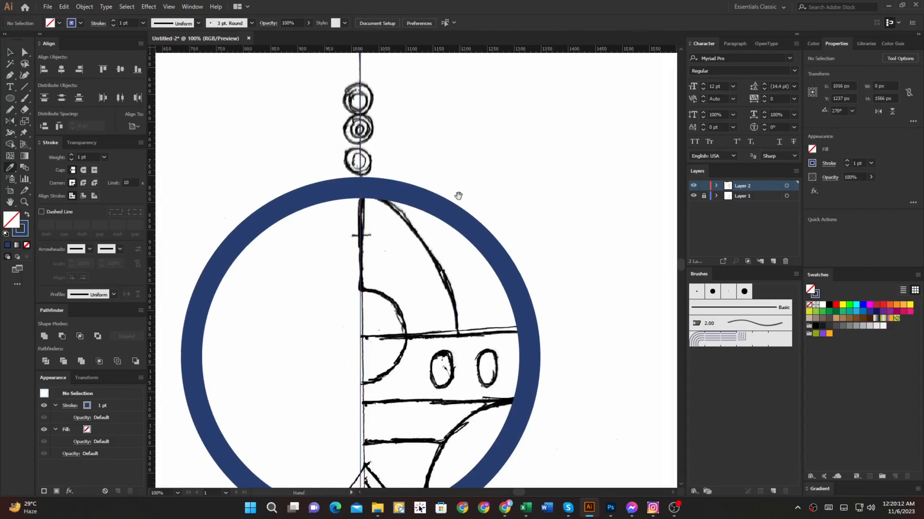
left_click_drag(458, 196, 463, 173)
scroll(380, 237, "up", 2)
mouse_move(374, 235)
left_mouse_down()
mouse_move(377, 255)
mouse_move(340, 283)
left_mouse_up()
scroll(377, 255, "down", 2)
key("i")
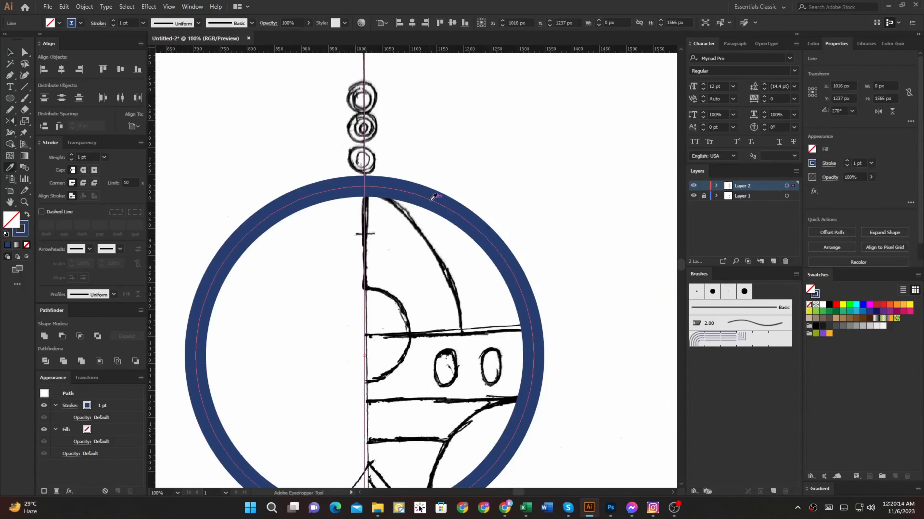
left_click(430, 201)
left_click(464, 176, "ctrl")
left_click_drag(415, 249, 420, 198)
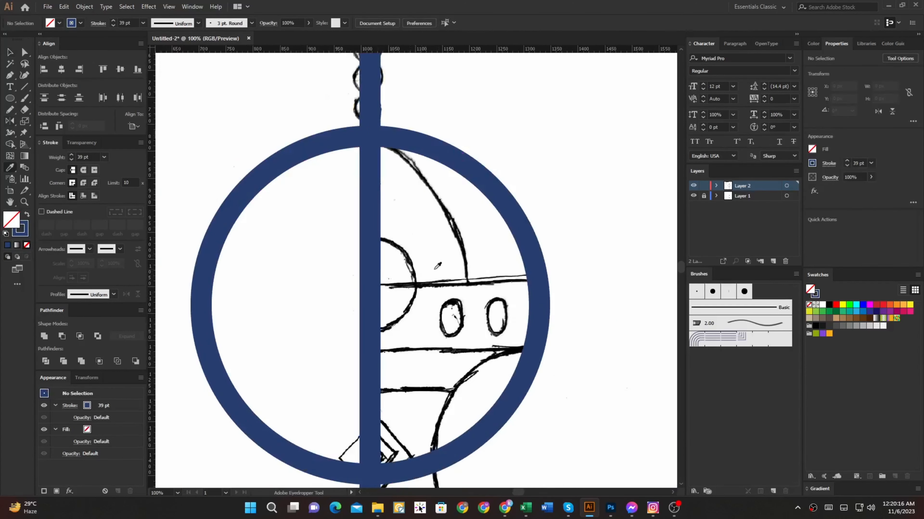
Make a scaled-down copy of the large circle, 178 px in diameter, over the sketch's small inner circle
key("a")
left_click(540, 294)
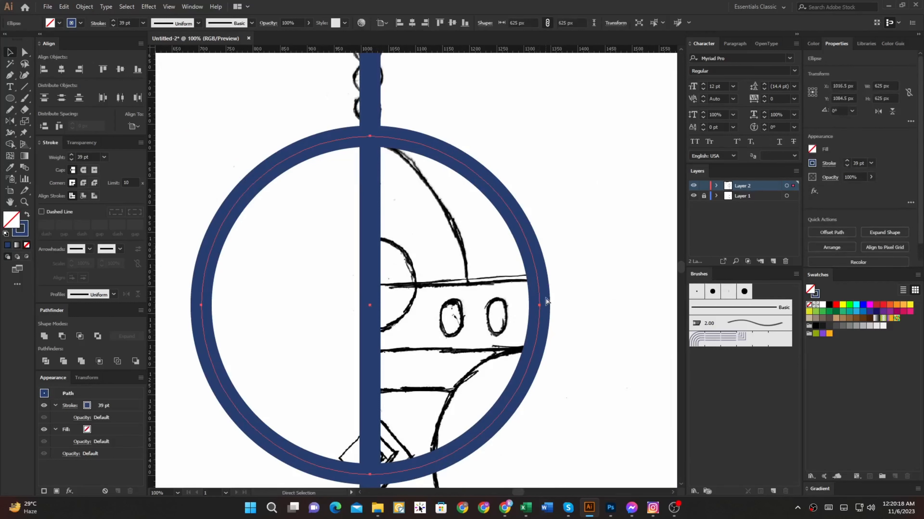
key("v")
mouse_move(540, 305)
left_mouse_down()
mouse_move(443, 309)
mouse_move(418, 342)
mouse_move(415, 303)
left_mouse_up()
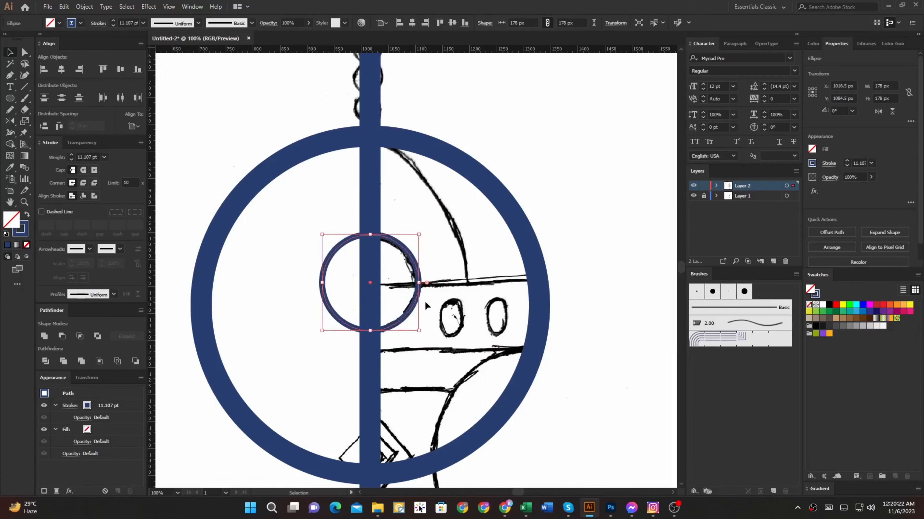
Give the small circle the same 39 pt blue stroke as the large circle
key("o")
left_click(516, 207)
key("ctrl+minus")
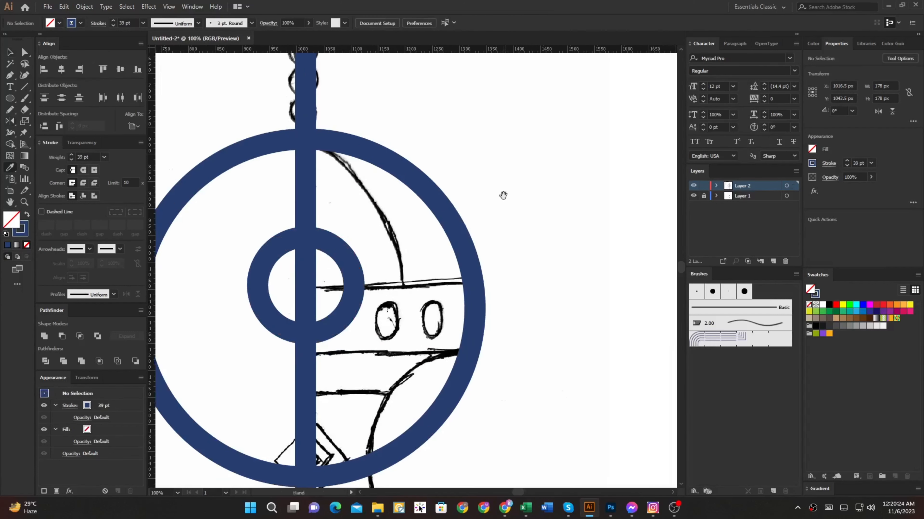
key("ctrl+shift+a")
left_click_drag(432, 296, 414, 349)
Draw a horizontal line from the small circle's centre to the large circle's right edge, following the sketch
key("v")
scroll(387, 314, "up", 2)
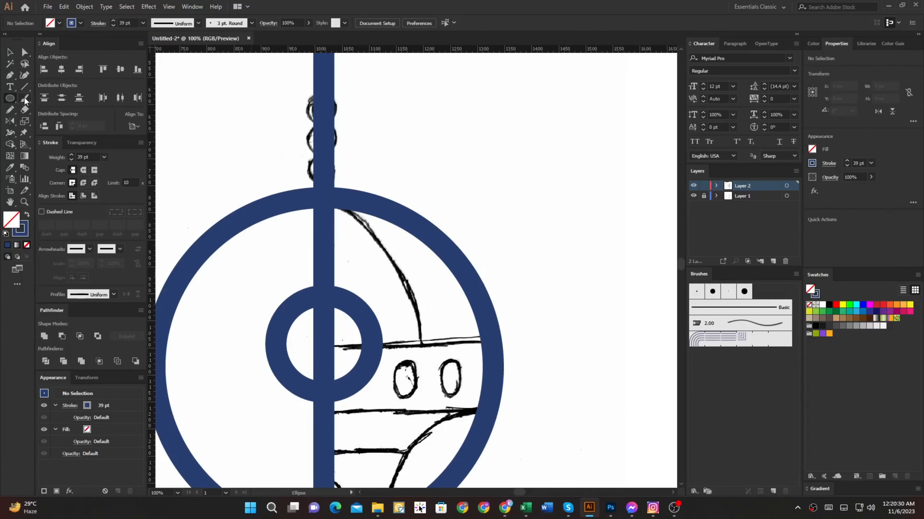
left_click_drag(324, 343, 453, 380)
left_click(545, 336, "ctrl")
Make a copy of the large circle scaled to about 496 px and align its top with the original's top
scroll(426, 335, "up", 2)
scroll(444, 377, "down", 1)
left_click_drag(393, 288, 444, 271)
key("ctrl+minus")
key("v")
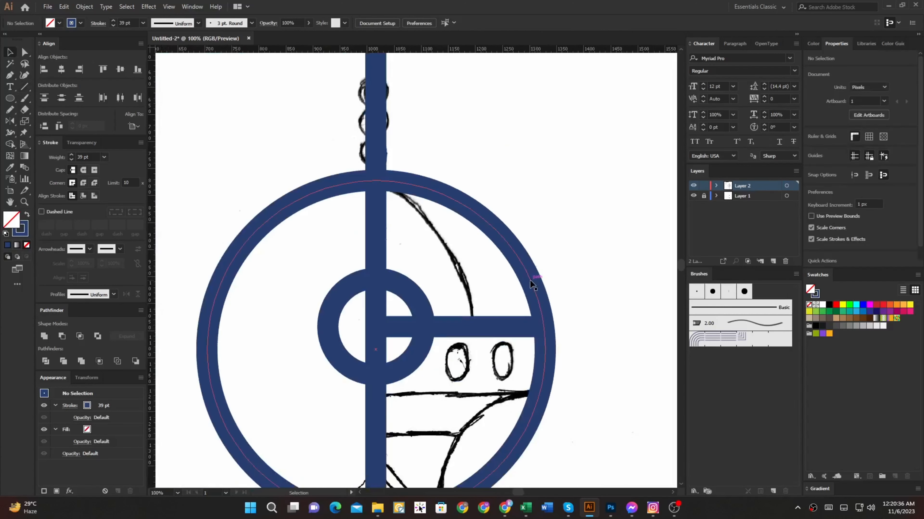
left_click(530, 284)
scroll(461, 449, "down", 3)
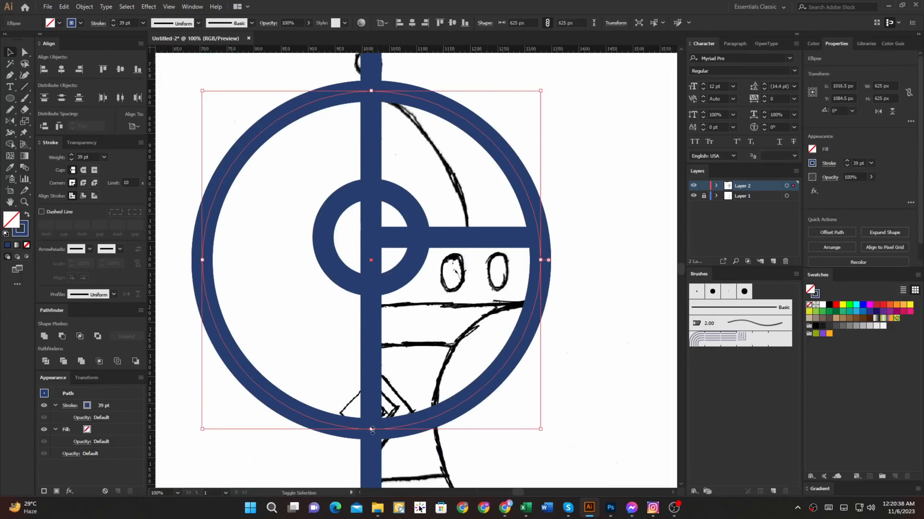
left_click_drag(372, 430, 352, 288)
key("ctrl+z")
key("ctrl+minus")
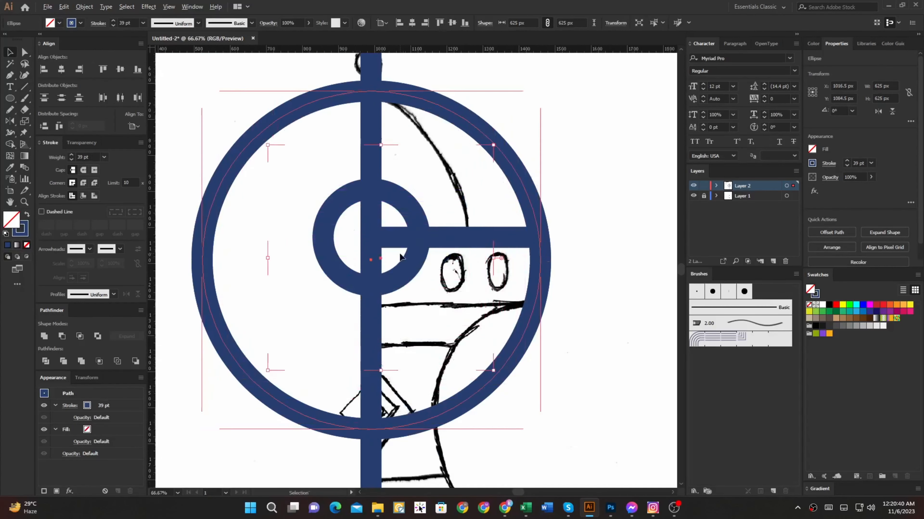
scroll(400, 257, "down", 1)
left_click_drag(470, 258, 435, 257)
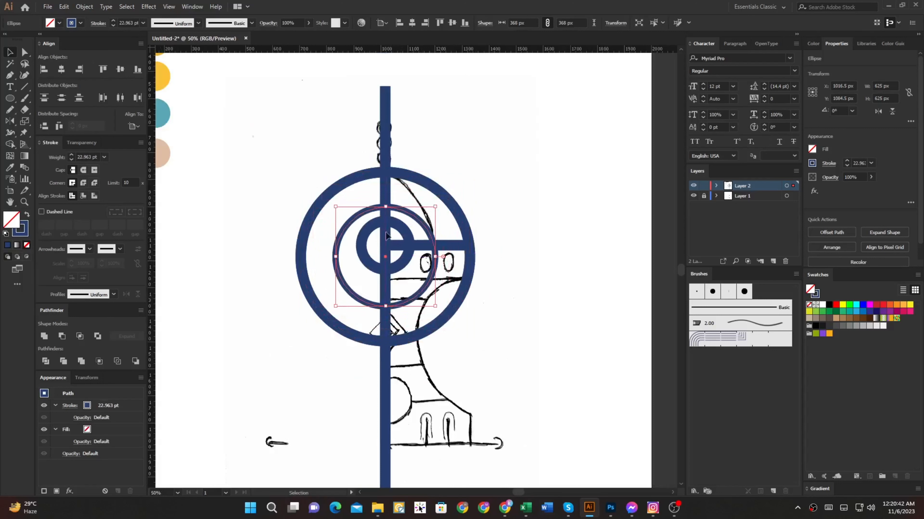
mouse_move(386, 206)
left_mouse_down()
mouse_move(406, 171)
mouse_move(411, 200)
mouse_move(424, 207)
mouse_move(406, 208)
left_mouse_up()
scroll(442, 211, "up", 2)
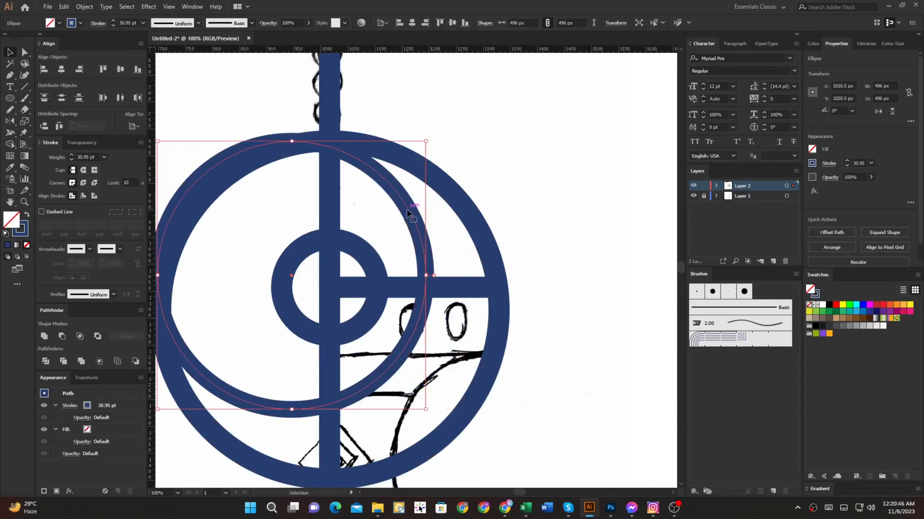
key("ctrl+y")
scroll(339, 150, "up", 3)
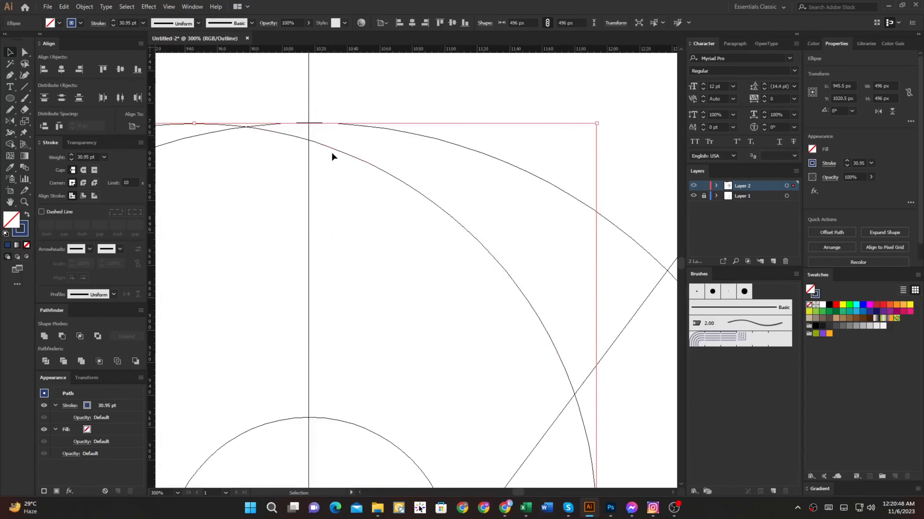
scroll(342, 150, "down", 3)
key("ctrl+z")
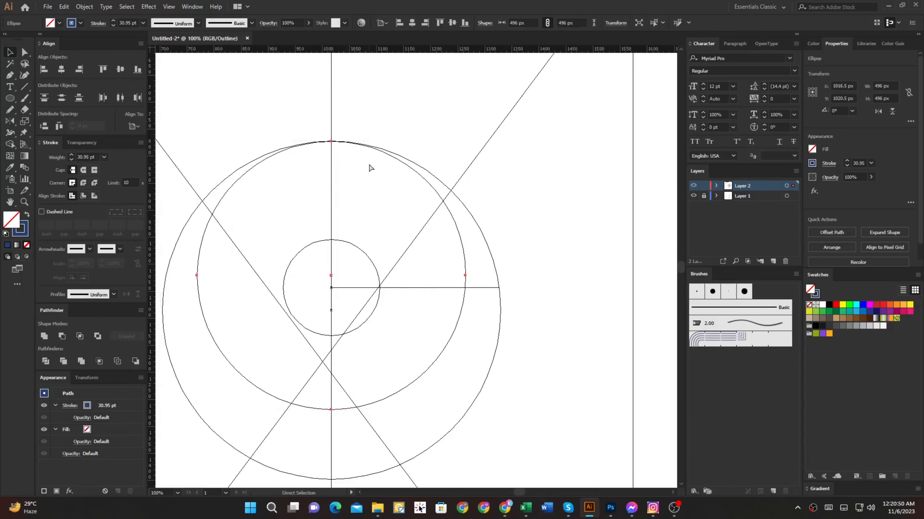
key("ctrl+y")
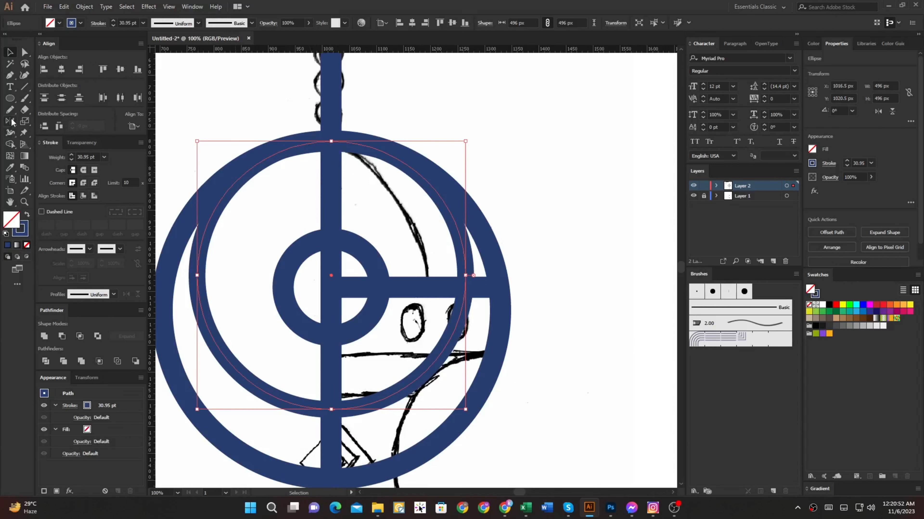
Rotate the 496 px circle about 20° clockwise around its top anchor point, toward the sketch's inner dome curve
key("r")
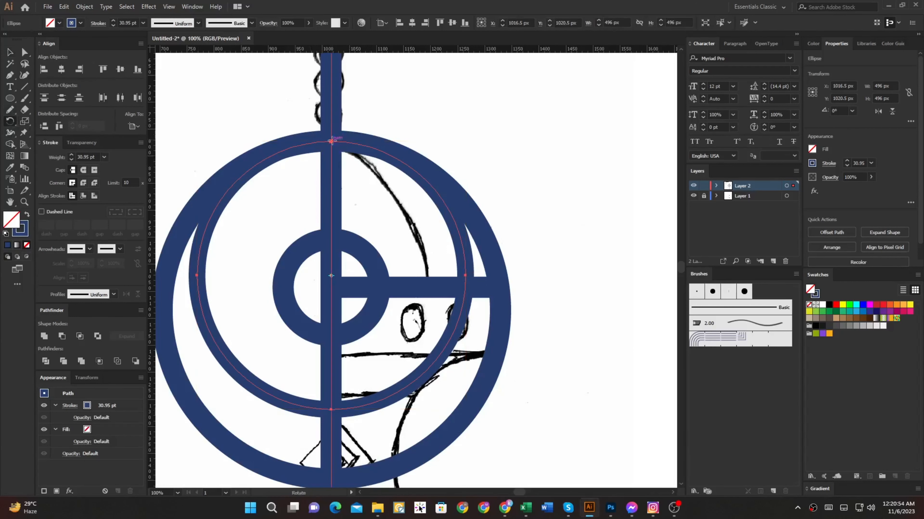
left_click_drag(480, 248, 474, 260)
scroll(320, 139, "up", 2)
key("ctrl+z")
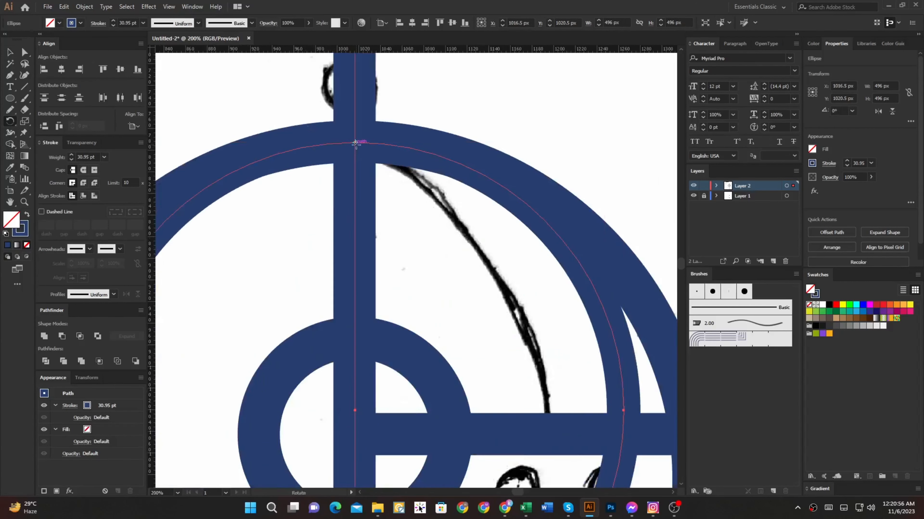
key("ctrl+minus")
left_click_drag(540, 280, 487, 333)
key("ctrl+minus")
key("ctrl+minus")
key("ctrl+minus")
key("v")
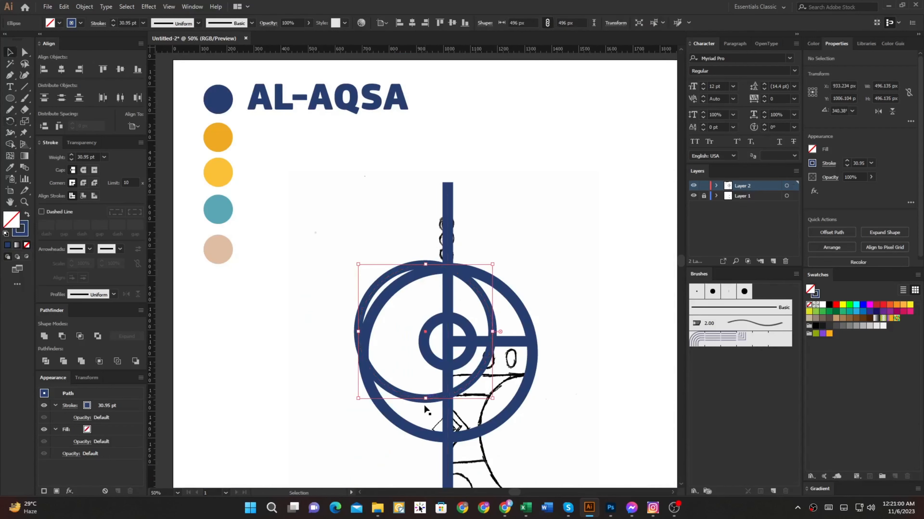
left_click(425, 410)
left_click(427, 402)
left_click(426, 401, "shift")
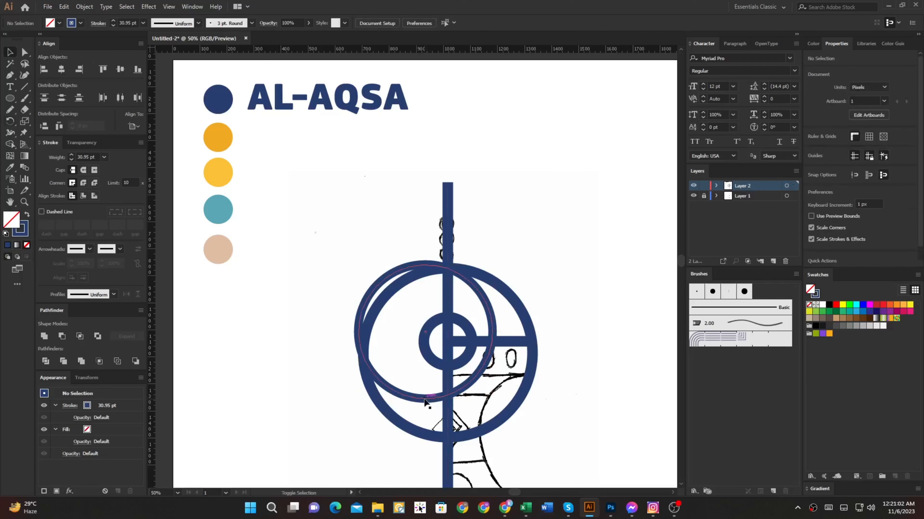
left_click(427, 401)
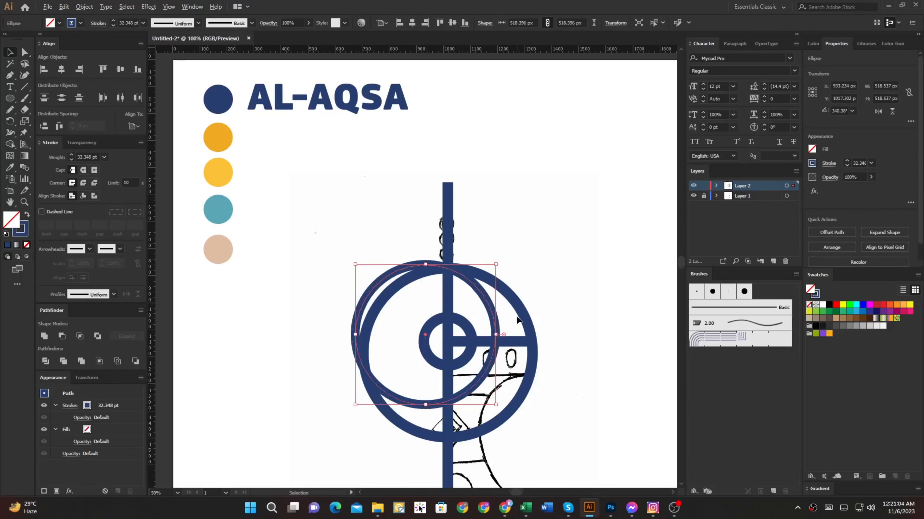
key("ctrl+plus")
key("ctrl+plus")
key("ctrl+y")
key("ctrl+z")
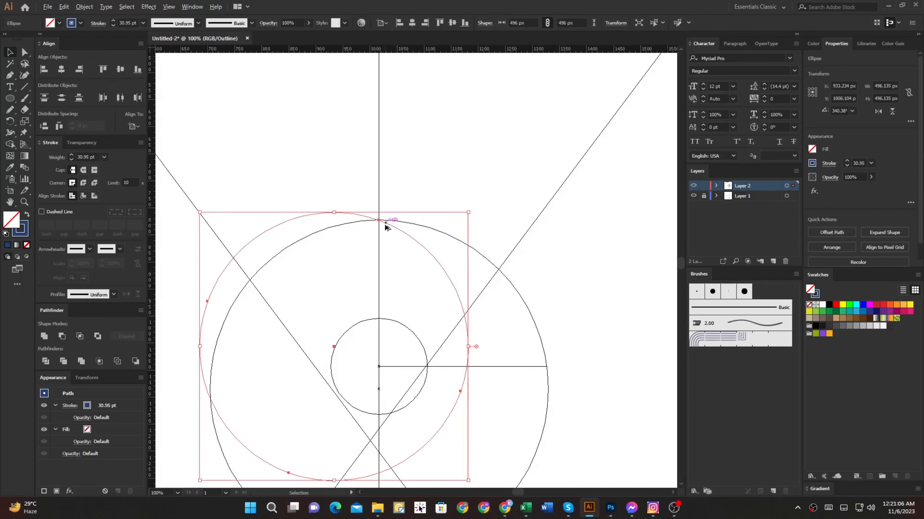
scroll(384, 224, "up", 3)
key("ctrl+y")
Scale the rotated circle from its crossing with the vertical line into an ellipse about 521 × 585 px matching the inner dome curve
key("ctrl+t")
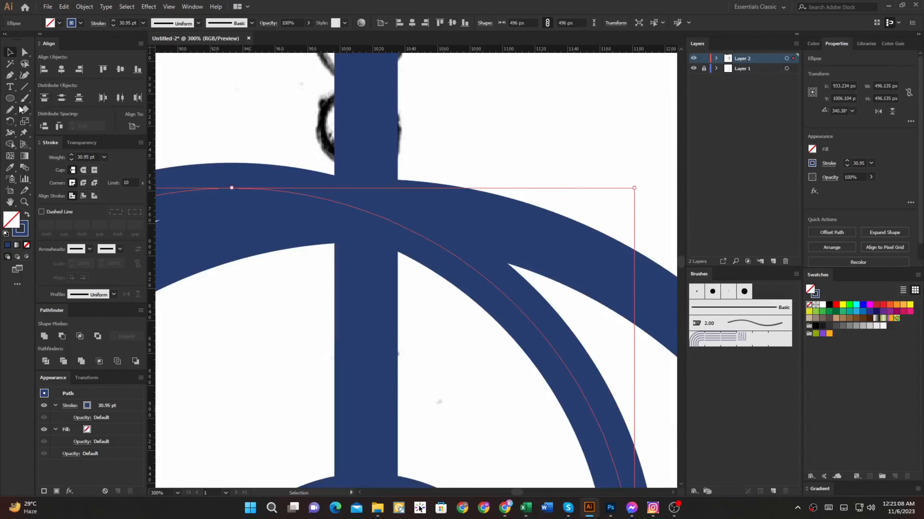
left_click(23, 123)
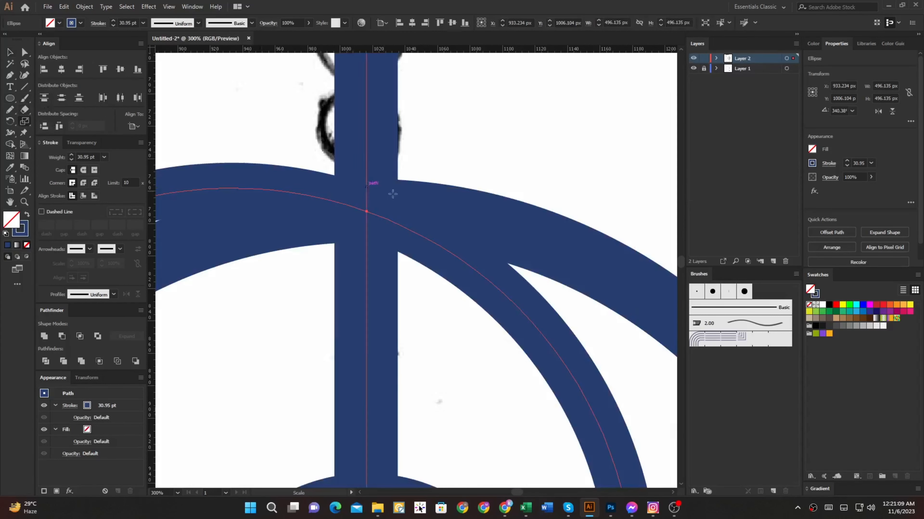
left_click(366, 211)
scroll(418, 239, "down", 4)
left_click_drag(474, 311, 438, 208)
left_click_drag(417, 256, 394, 276)
left_click_drag(394, 275, 415, 280)
scroll(406, 244, "down", 2)
left_click_drag(401, 193, 406, 245)
scroll(407, 245, "up", 2)
Select the ellipse and the large circle and remove their surplus left-hand areas with the Shape Builder
key("v")
left_click(415, 233, "shift")
key("shift+m")
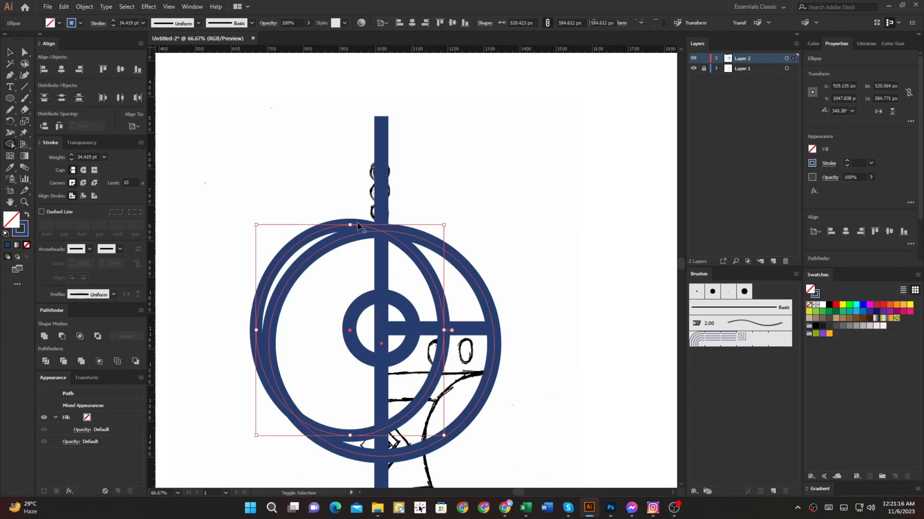
left_click(344, 259, "alt")
scroll(319, 307, "down", 3)
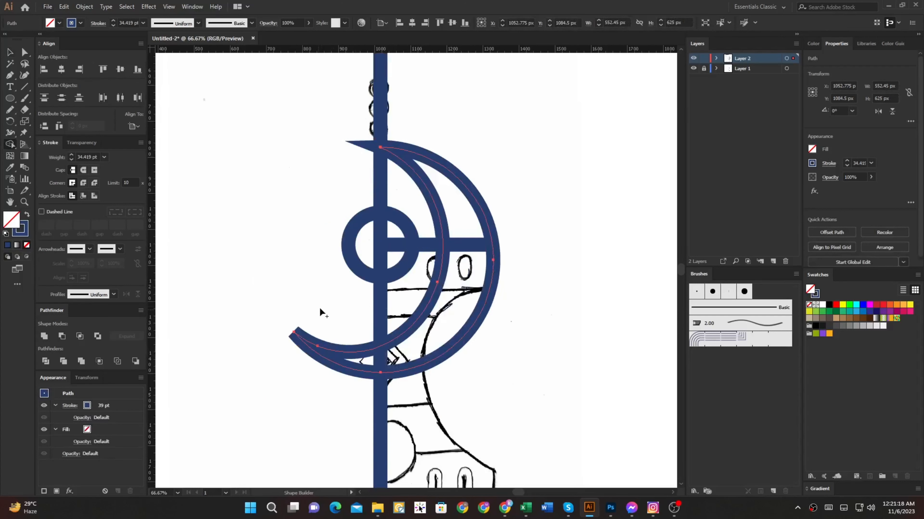
Add the vertical line to the selection and trim away the arc remnants left of it with the Shape Builder
key("v")
left_click(380, 316, "shift")
key("shift+m")
left_click_drag(340, 335, 334, 385)
key("v")
left_click(495, 412)
Give all the traced dome strokes a weight of 39 pt and round caps
left_click_drag(447, 301, 462, 371)
left_click(429, 244)
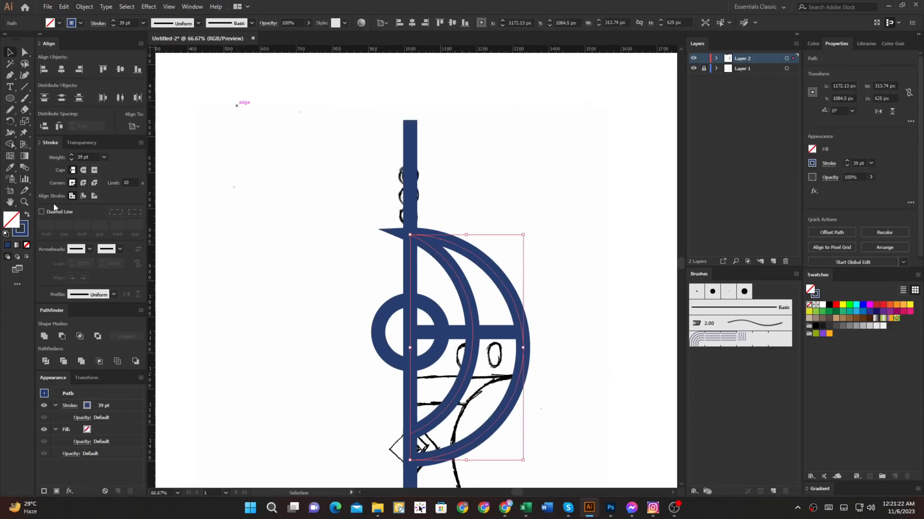
left_click_drag(447, 121, 336, 462)
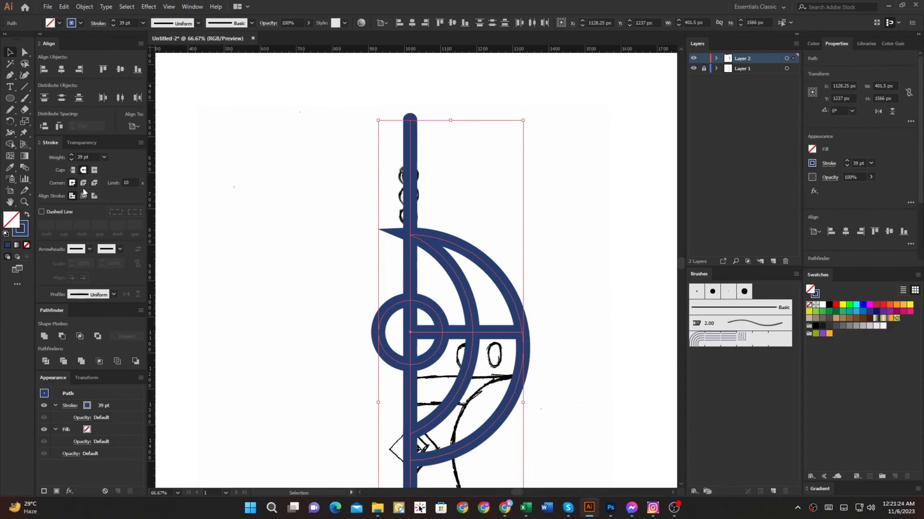
left_click(229, 223)
Cut the inner dome arc with the Scissors just below the horizontal line and delete its lower part
left_click_drag(349, 349, 336, 290)
scroll(457, 303, "up", 1)
left_click_drag(457, 294, 448, 318)
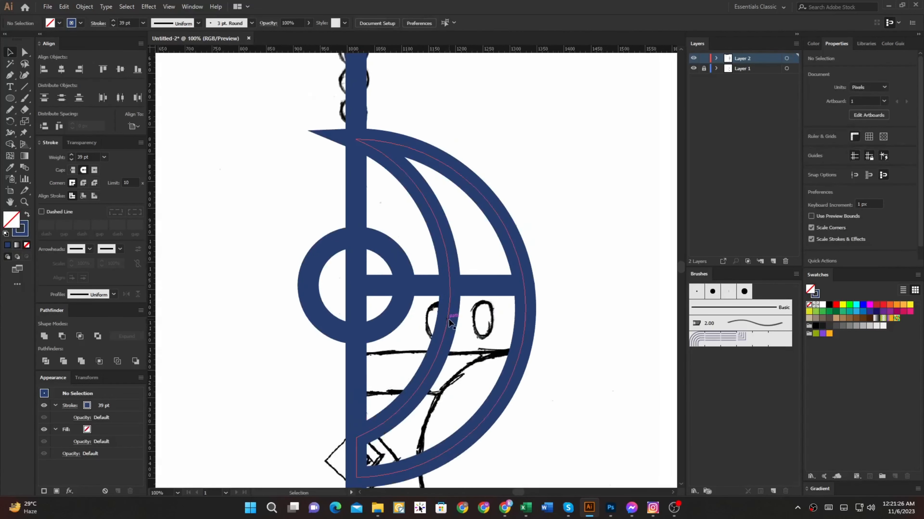
scroll(448, 319, "down", 1)
left_click(443, 338)
key("c")
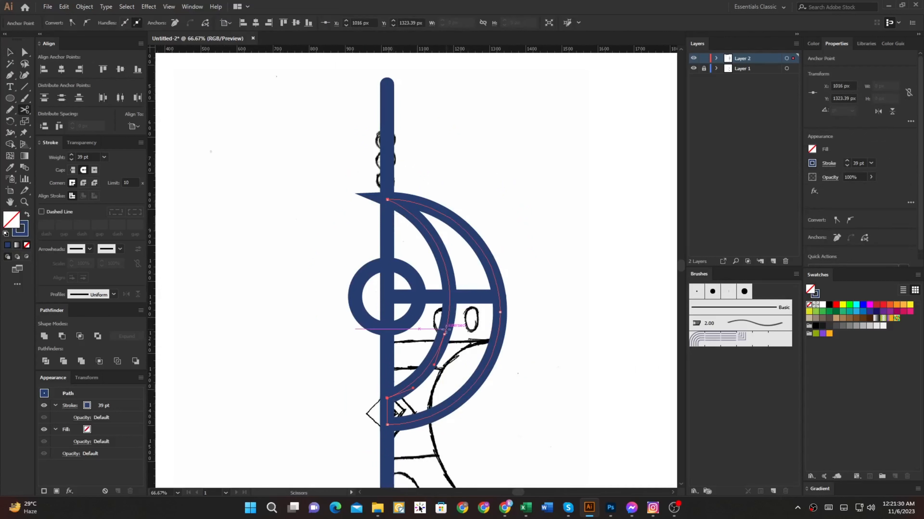
key("a")
left_click(459, 358)
left_click(433, 357)
key("Delete")
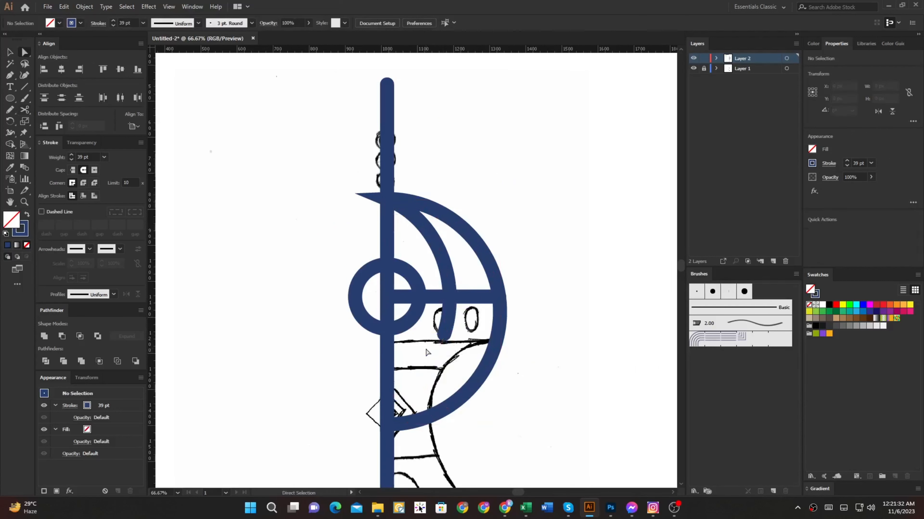
Trim the inner arc's remaining stub below the horizontal line with the Shape Builder
left_click_drag(435, 271, 436, 270)
key("shift+n")
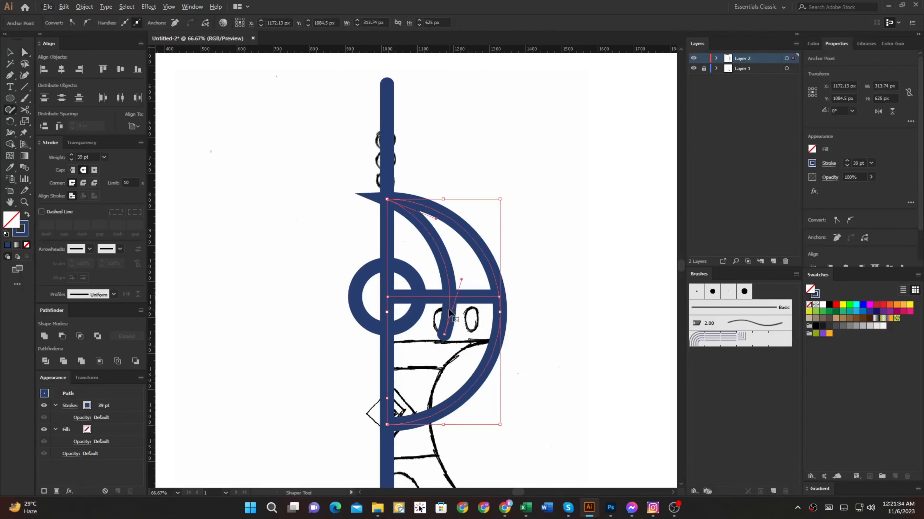
left_click(448, 309, "alt")
key("ctrl+z")
key("shift+m")
left_click(447, 313, "alt")
left_click(552, 272, "ctrl")
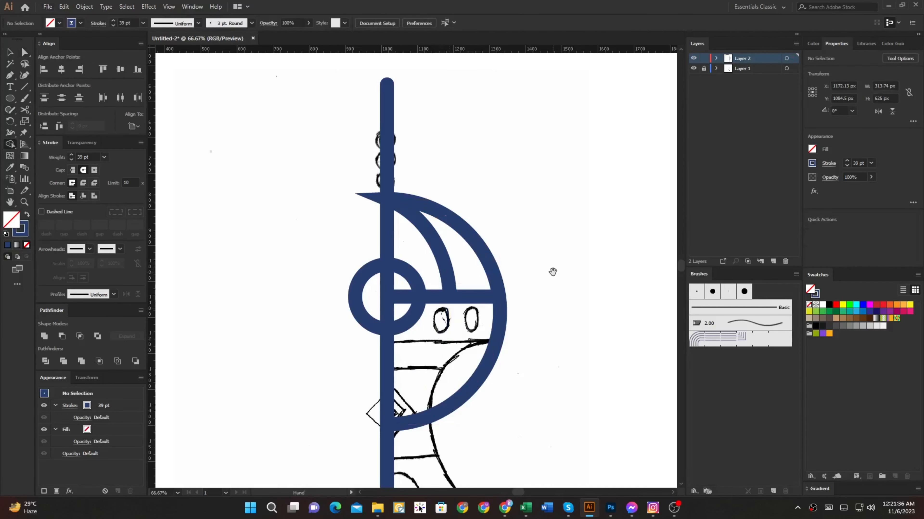
Remove the surplus anchor points at the dome apex so the two arcs meet on the vertical line without a spike
left_click_drag(553, 272, 551, 299)
key("a")
scroll(382, 240, "up", 2)
left_click(393, 211)
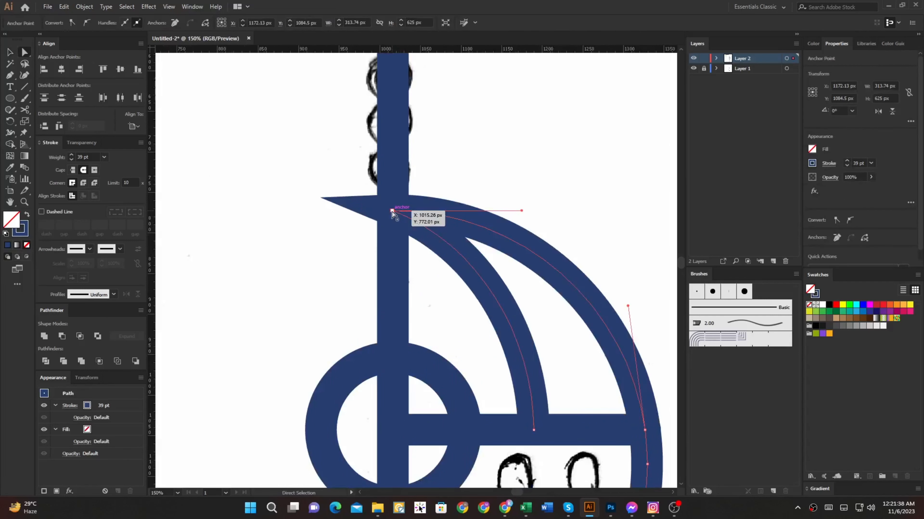
scroll(392, 214, "up", 5)
left_click_drag(396, 214, 394, 215)
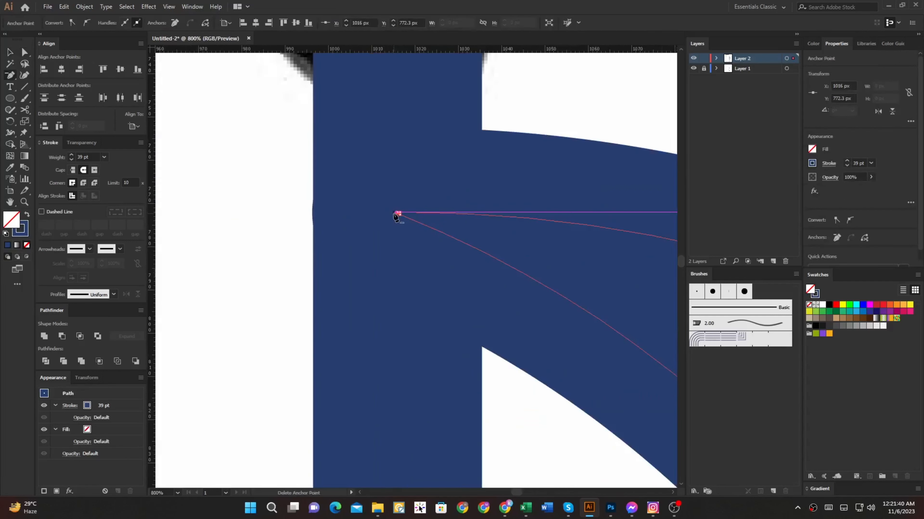
scroll(400, 217, "down", 6)
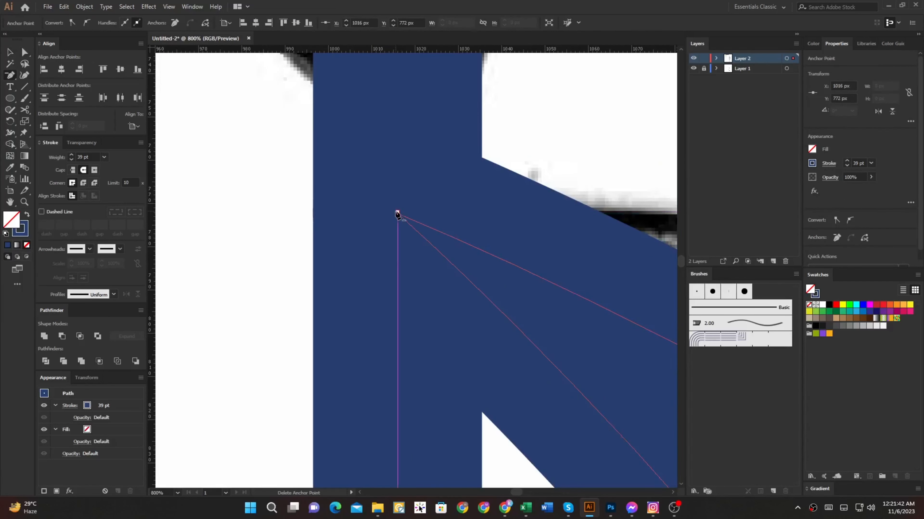
left_click_drag(470, 243, 498, 252)
scroll(435, 234, "up", 4)
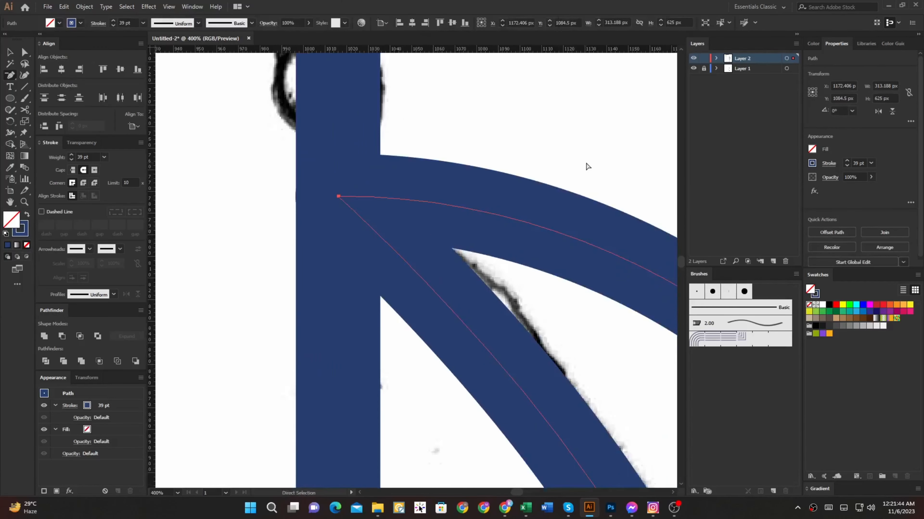
Examine the arcs' junction with the vertical line at the dome apex at high magnification in Outline and Preview
left_click(587, 164, "ctrl")
scroll(578, 162, "down", 5)
left_click_drag(577, 162, 525, 169)
scroll(487, 172, "up", 6)
key("ctrl+y")
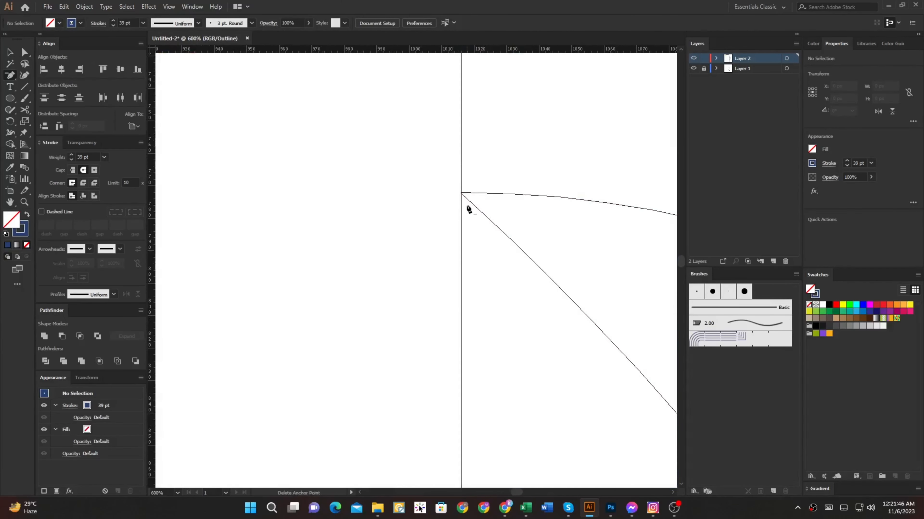
scroll(467, 194, "up", 5)
key("ctrl+y")
left_click_drag(439, 200, 441, 196)
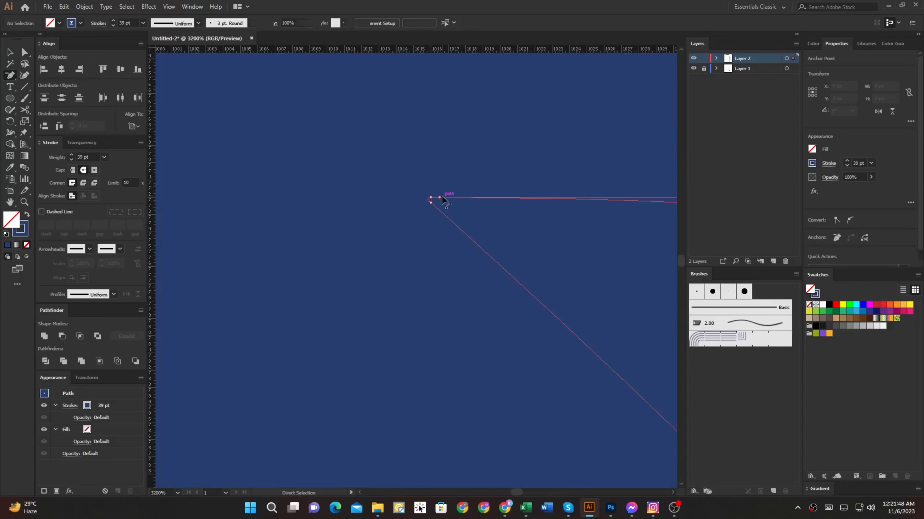
key("v")
scroll(441, 198, "down", 10)
left_click(545, 230)
key("a")
scroll(488, 283, "down", 3)
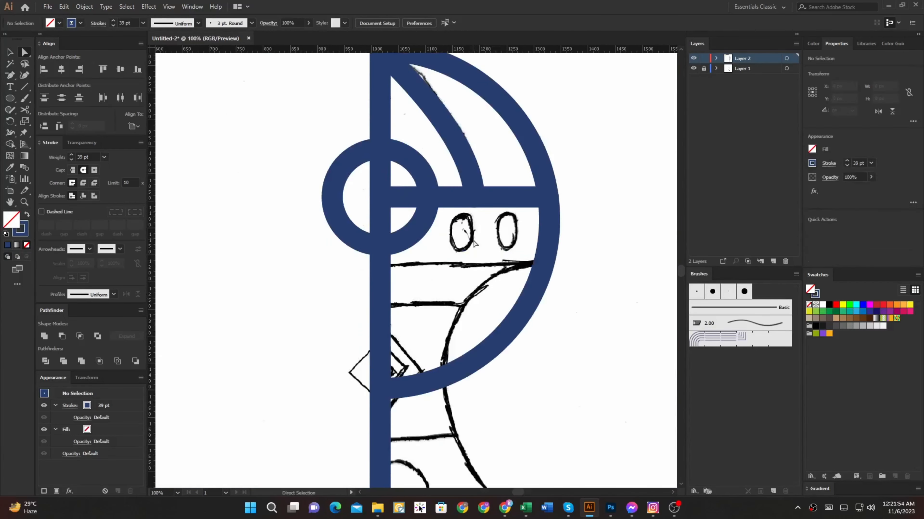
Copy the horizontal line onto the two sketch lines below the windows and shorten the copies to end on the large circle
scroll(363, 247, "up", 1)
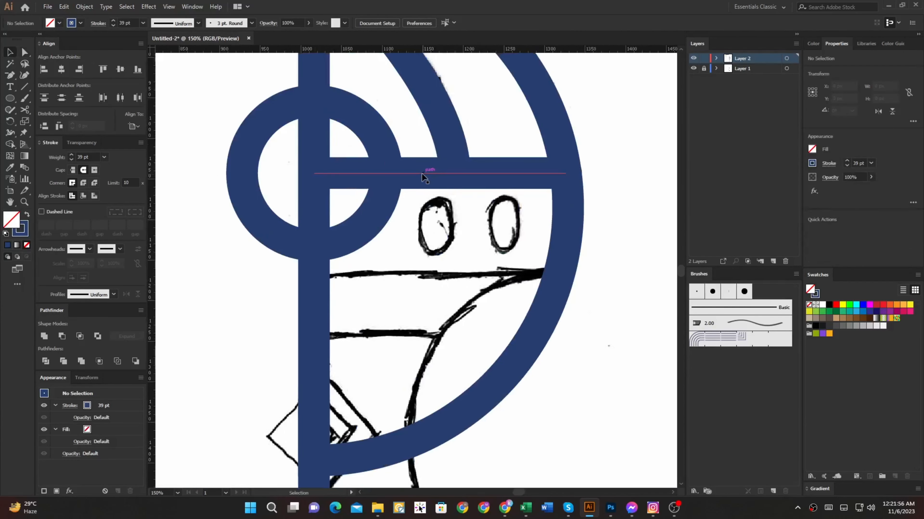
left_click_drag(422, 172, 408, 339)
key("ctrl+y")
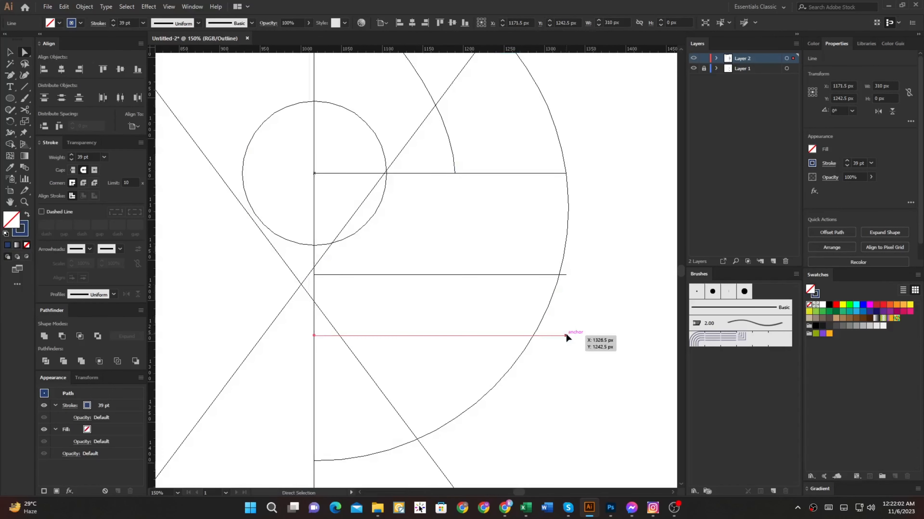
left_click_drag(565, 334, 533, 335)
left_click_drag(566, 275, 559, 274)
key("v")
key("ctrl+y")
left_click(622, 266)
scroll(599, 307, "down", 1)
Draw the concave neck curve with the Pen tool from the upper copied line's end down to the sketch's outer wall corner
left_click_drag(528, 321, 406, 162)
key("p")
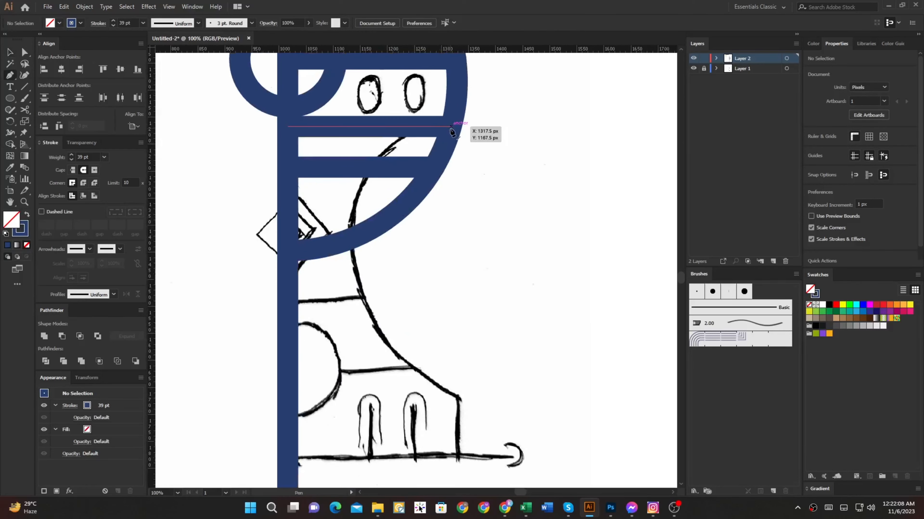
left_click(448, 127)
key("ctrl+minus")
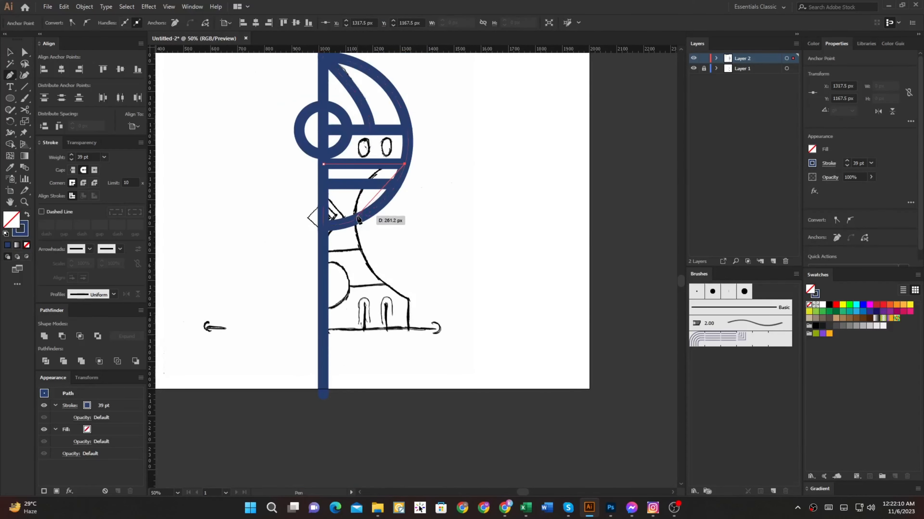
left_click_drag(354, 220, 360, 240)
left_click_drag(359, 282, 359, 282)
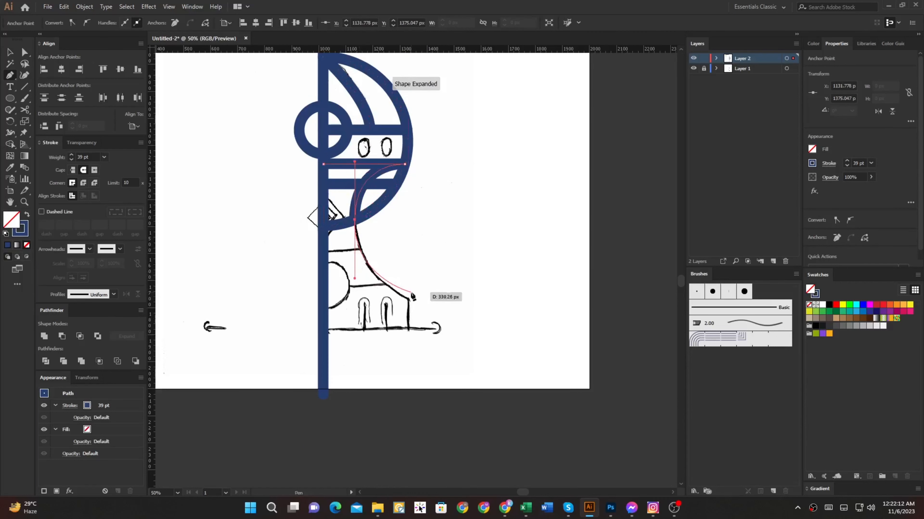
left_click(409, 302)
key("ctrl+plus")
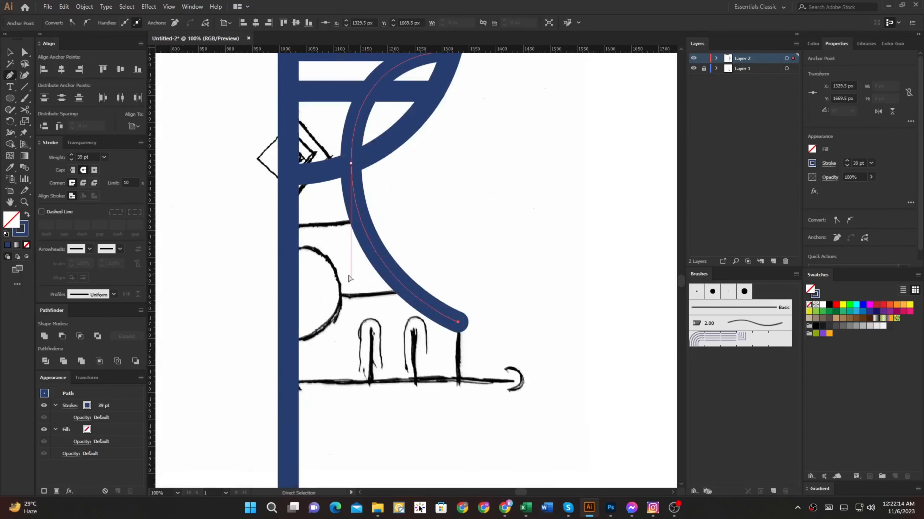
left_click(465, 291, "ctrl")
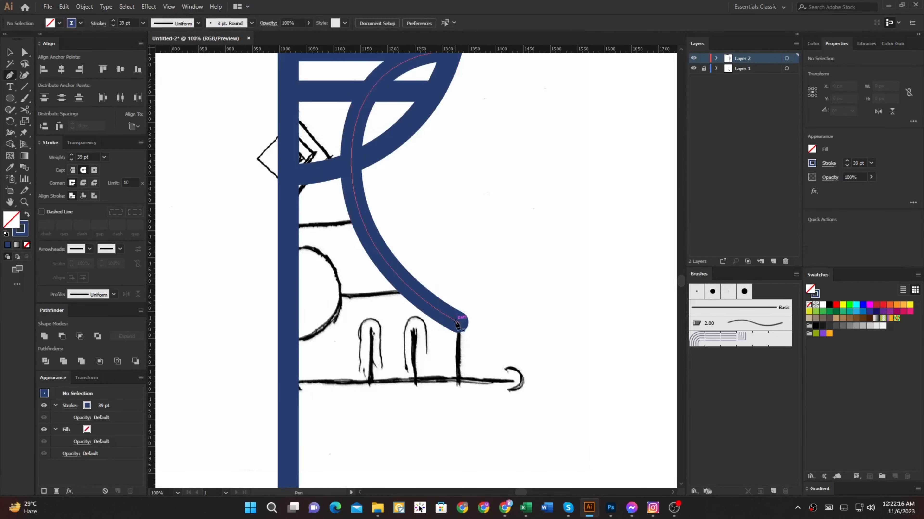
Extend the neck curve's lower end straight down to the sketch's ground line
left_click(458, 324)
left_click(457, 380)
key("ctrl+shift+a")
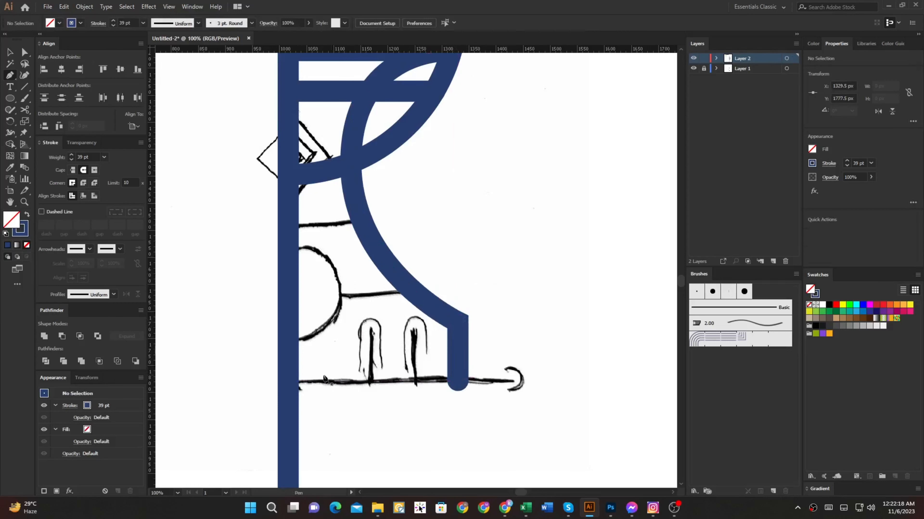
Draw a horizontal base line from the vertical line along the sketch's ground line to its hooked end
left_click(288, 381)
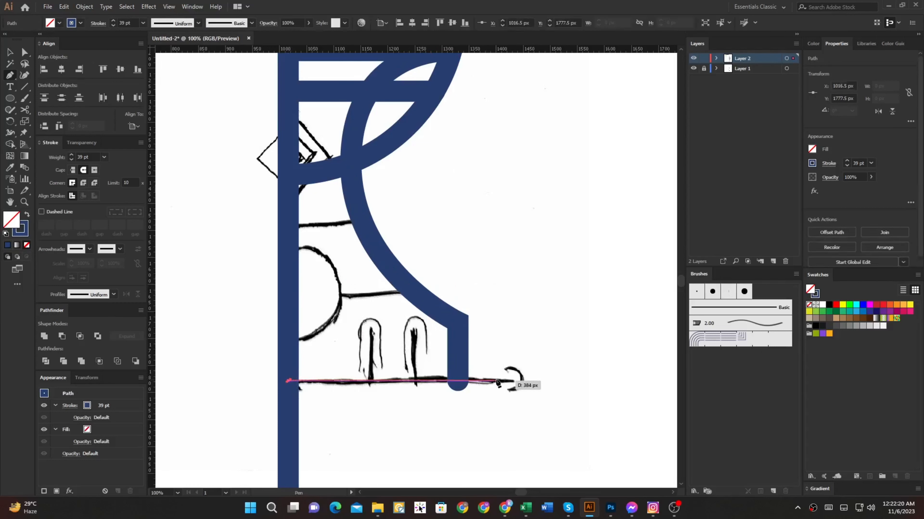
left_click(515, 381)
left_click(535, 346, "ctrl")
left_click_drag(536, 346, 598, 338)
key("v")
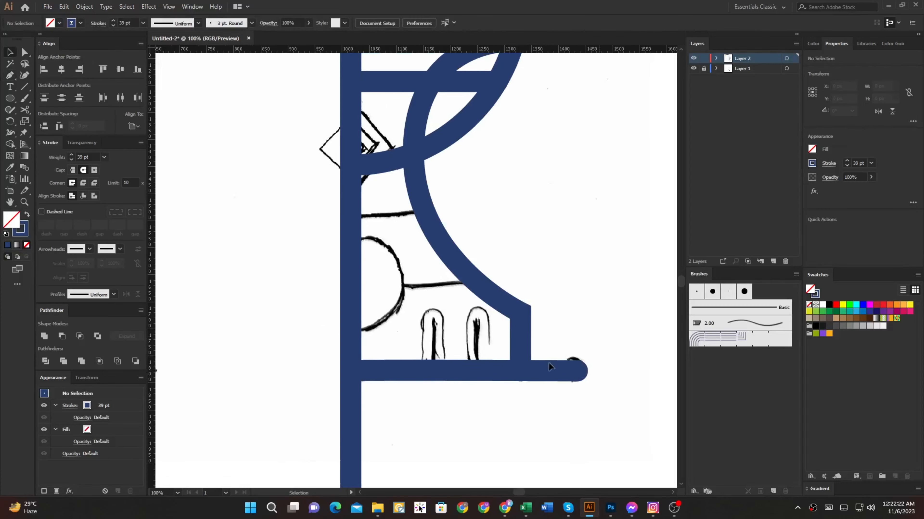
Draw a vertical stroke about 98 px tall up from the base line in the first doorway and copy it into the second
scroll(549, 362, "down", 1)
left_click_drag(532, 362, 530, 378)
scroll(497, 378, "up", 2)
key("o")
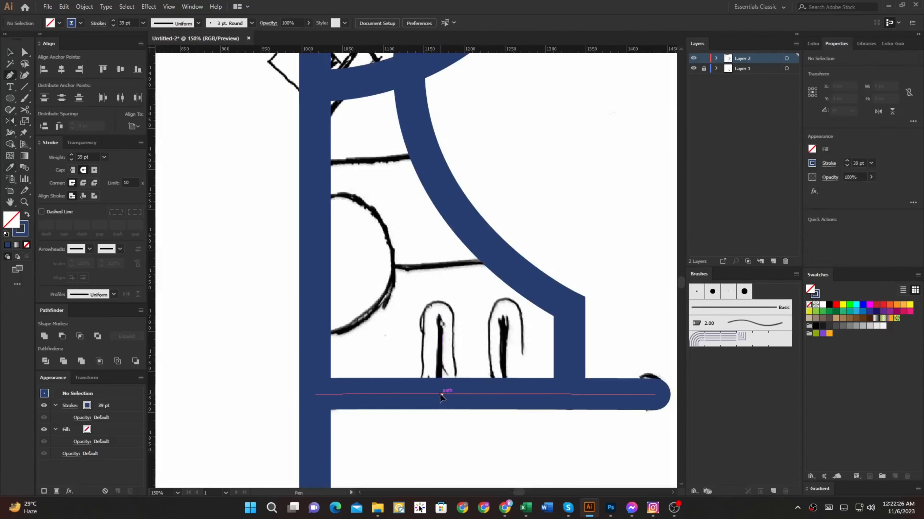
left_click(439, 394, "ctrl")
left_click(439, 379)
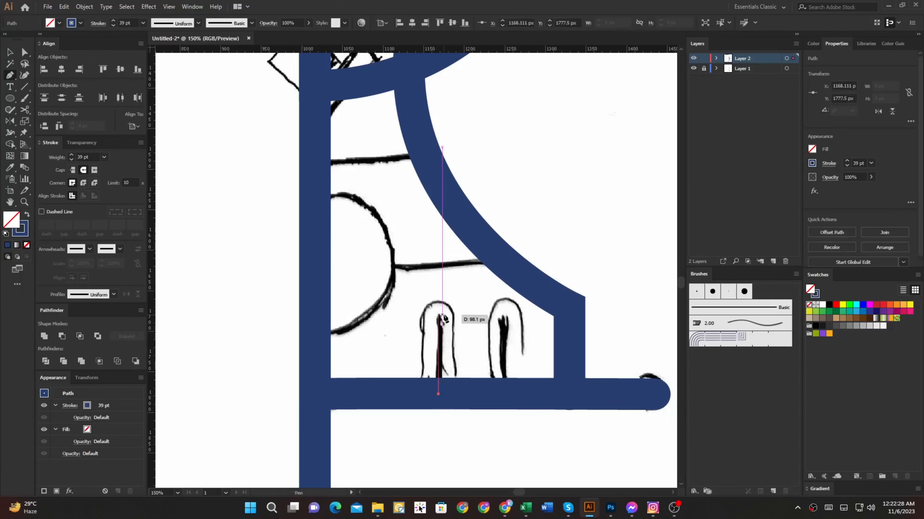
left_click(439, 316)
key("ctrl+shift+a")
left_click_drag(438, 324, 505, 332)
scroll(504, 333, "down", 1)
left_click(549, 239)
left_click_drag(496, 264, 518, 326)
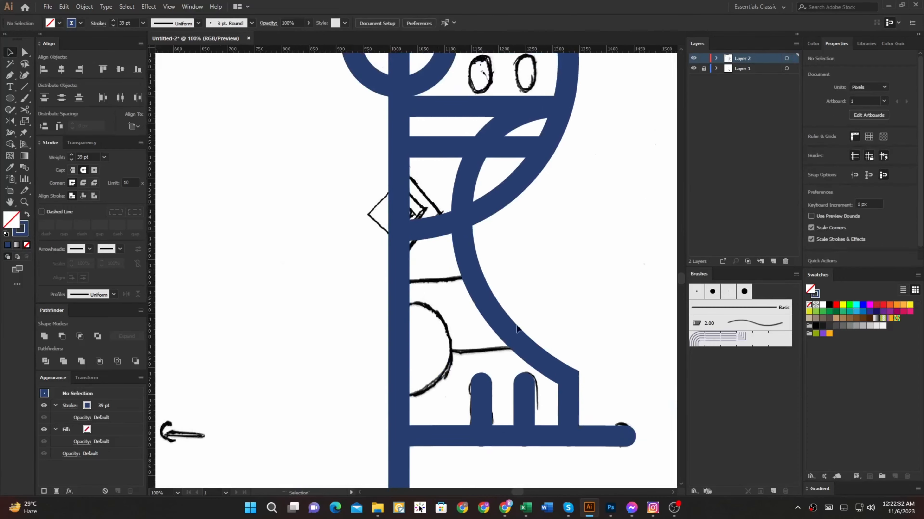
Copy the lower horizontal line onto the sketch line above the bottom circle and shorten its outer end to the neck curve
left_click_drag(457, 146, 450, 279)
scroll(519, 281, "up", 1)
key("a")
left_click_drag(558, 279, 454, 275)
scroll(451, 281, "up", 3)
key("ctrl+y")
key("ctrl+y")
key("ctrl+equal")
key("ctrl+equal")
scroll(476, 282, "down", 7)
key("v")
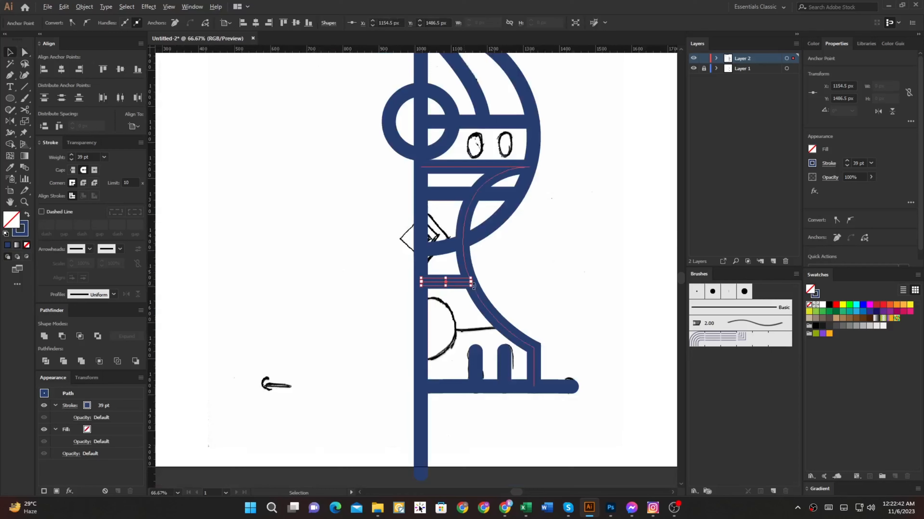
Move that line's outer end exactly onto the neck curve in Outline view
scroll(473, 285, "up", 8)
scroll(432, 238, "up", 4)
key("ctrl+y")
key("a")
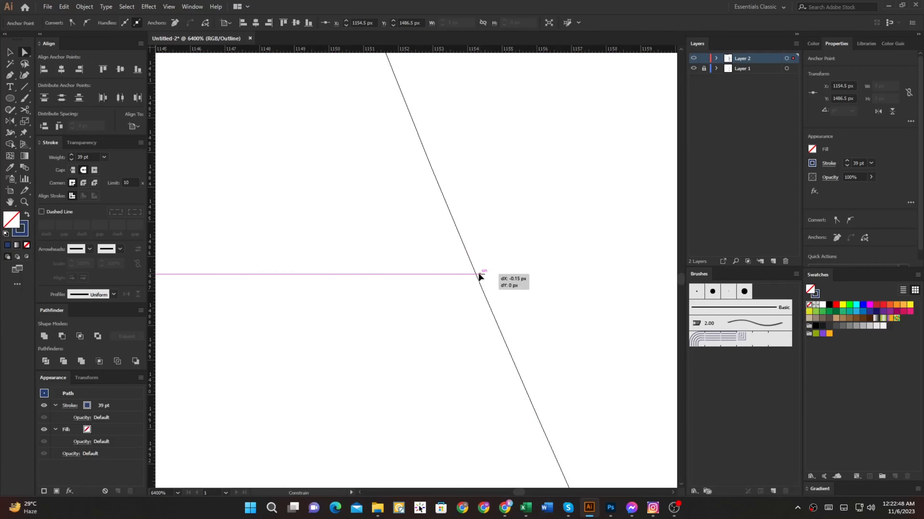
left_click_drag(478, 274, 477, 273)
key("v")
key("ctrl+y")
Copy the short line onto the sketch line beside the bottom circle and extend it about 101 px to the neck curve
scroll(468, 273, "down", 9)
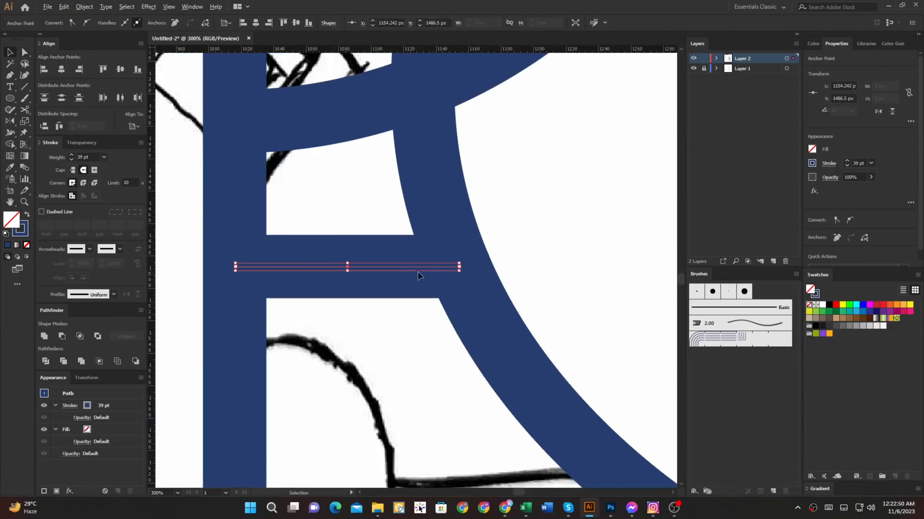
scroll(409, 269, "down", 1)
left_click_drag(409, 269, 549, 410)
key("a")
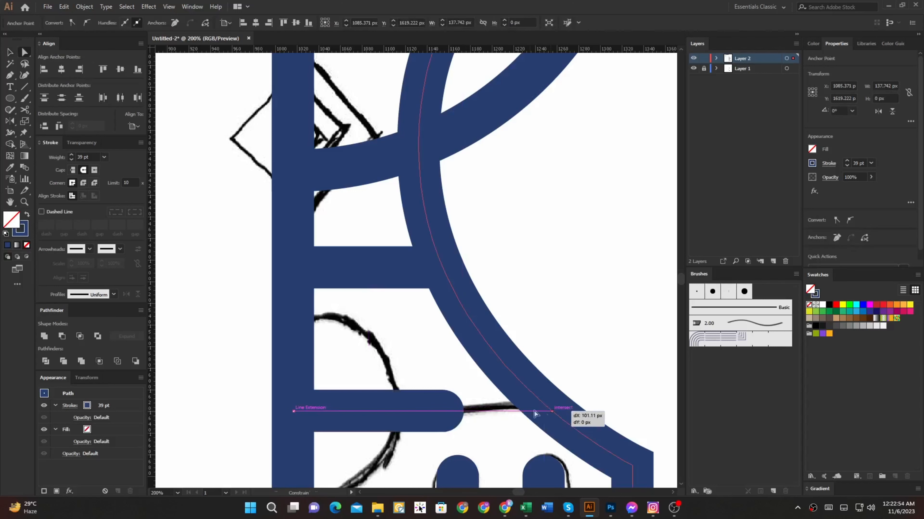
key("v")
Copy the small circle down onto the sketch's lower circle on the vertical line
scroll(447, 400, "down", 3)
left_click_drag(435, 194, 457, 355)
scroll(442, 380, "up", 3)
scroll(459, 376, "down", 3)
Use the Shape Builder on all strokes to remove the small circles' surplus parts and the large circle's area outside the neck curve
left_click_drag(391, 167, 389, 164)
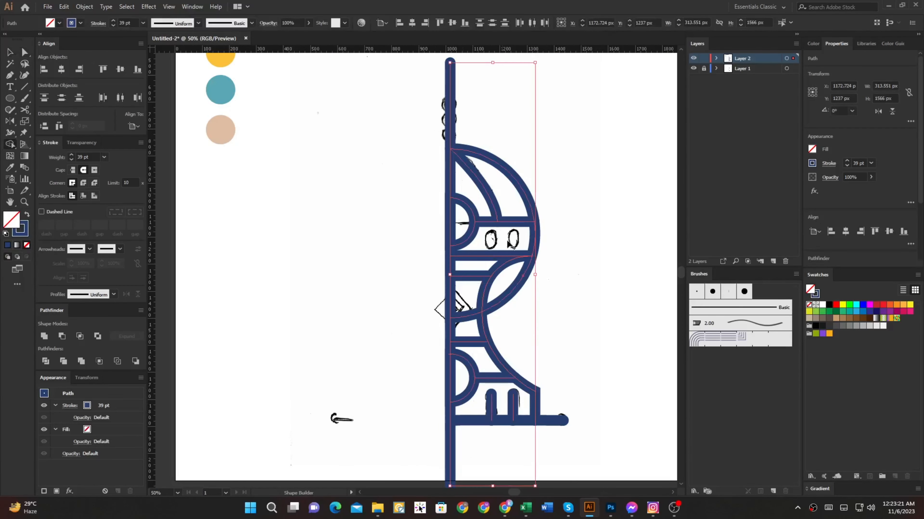
key("shift+m")
scroll(519, 272, "up", 2)
left_click(537, 262, "alt")
left_click(501, 311, "alt")
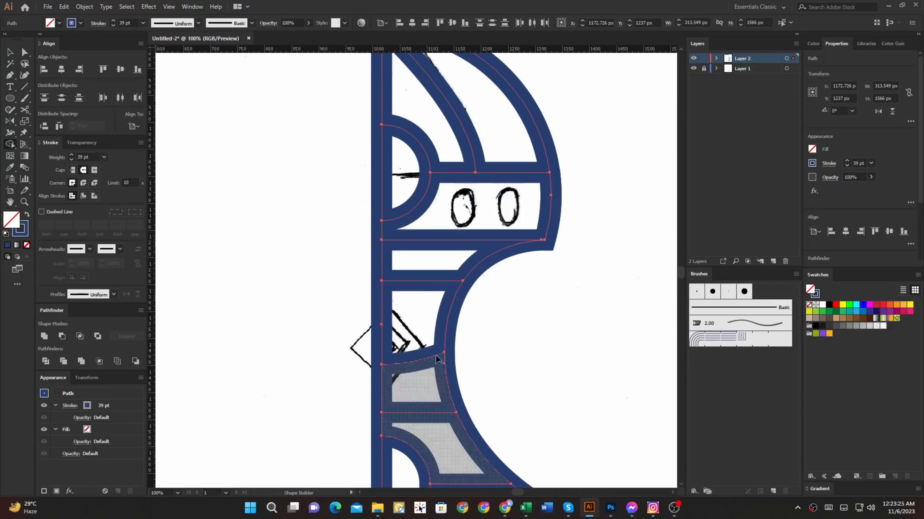
Delete the leftover large-circle arc crossing the neck at the sketched diamond
scroll(459, 350, "down", 1)
left_click_drag(459, 351, 432, 303)
left_click(486, 295, "ctrl")
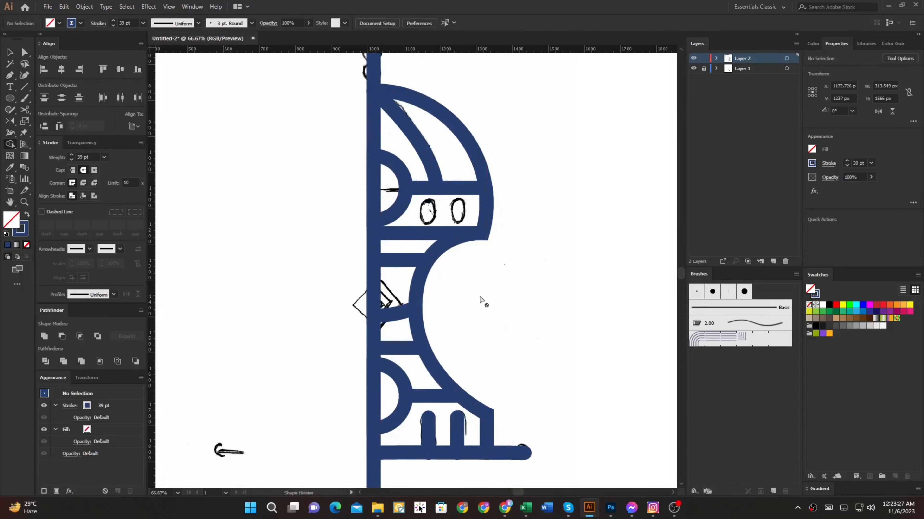
key("a")
left_click(396, 317)
key("Delete")
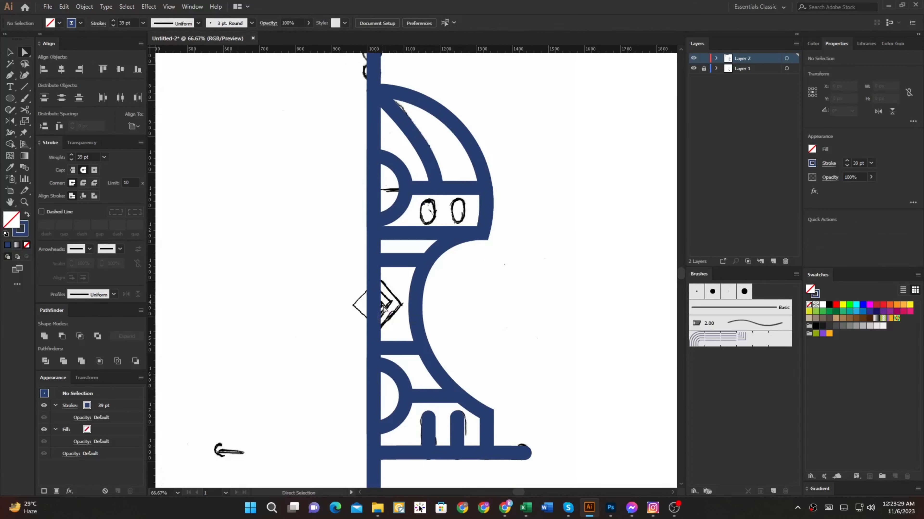
Use the Shape Builder on all strokes to remove the vertical line segment that closes off the upper half circle
left_click(373, 190)
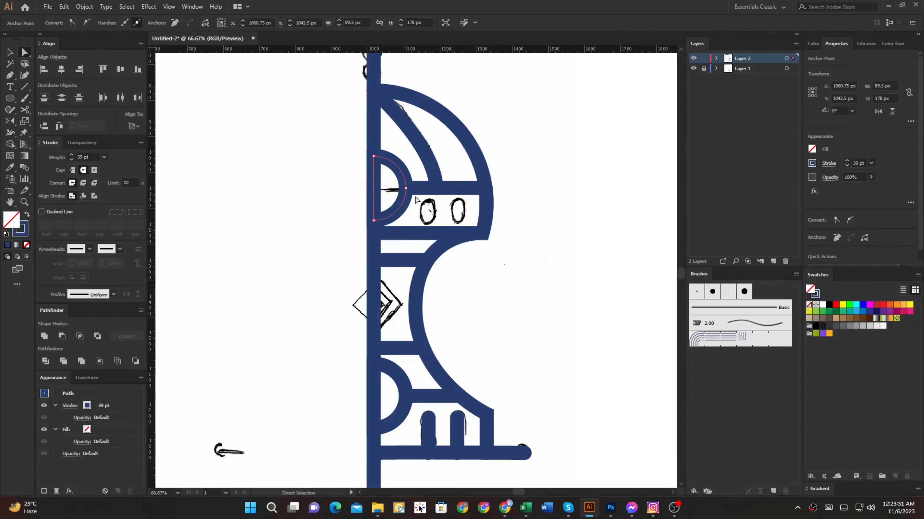
scroll(456, 289, "down", 2)
key("v")
scroll(409, 243, "up", 4)
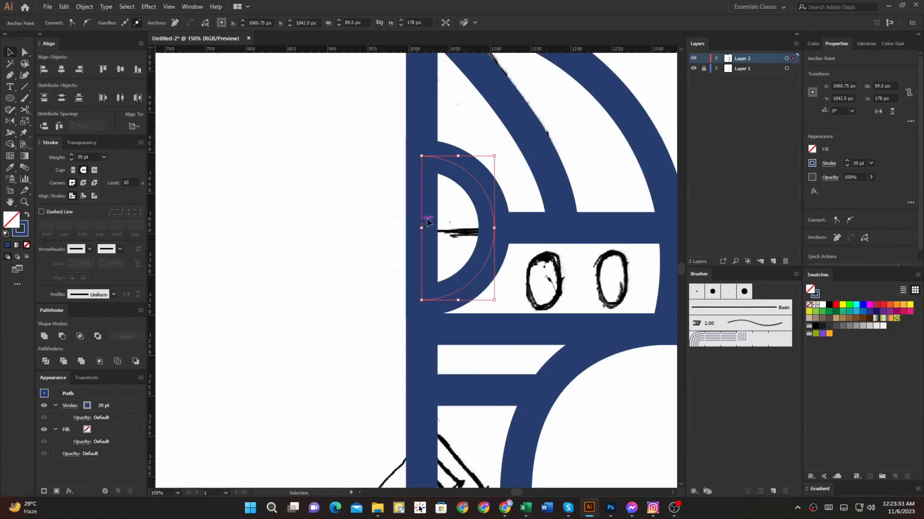
key("a")
left_click(395, 267)
scroll(424, 317, "down", 1)
scroll(394, 268, "up", 1)
key("v")
left_click(421, 256)
scroll(421, 251, "down", 2)
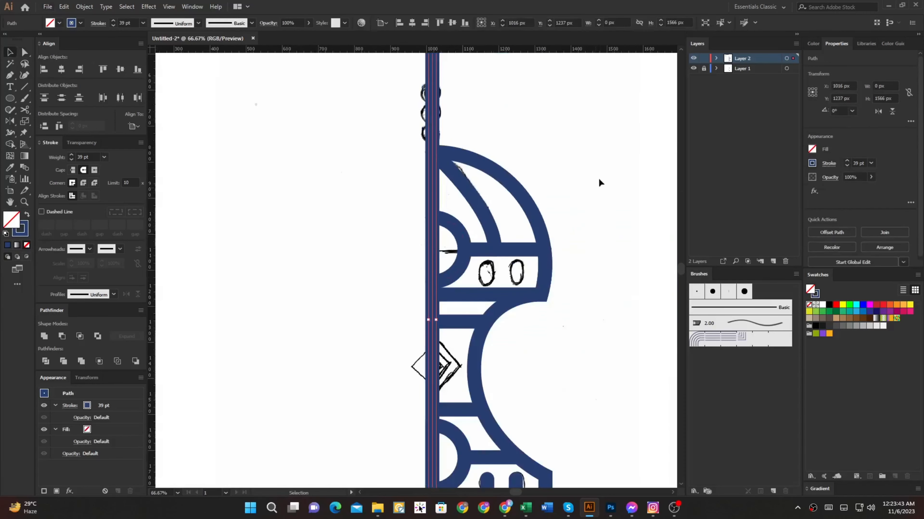
left_click_drag(606, 147, 356, 439)
key("shift+m")
left_click(435, 235)
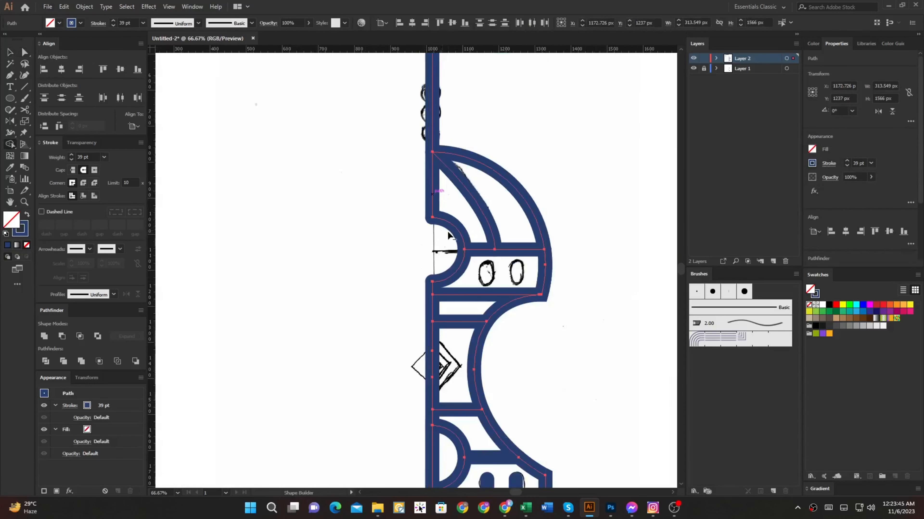
scroll(436, 159, "up", 2)
scroll(442, 95, "down", 1)
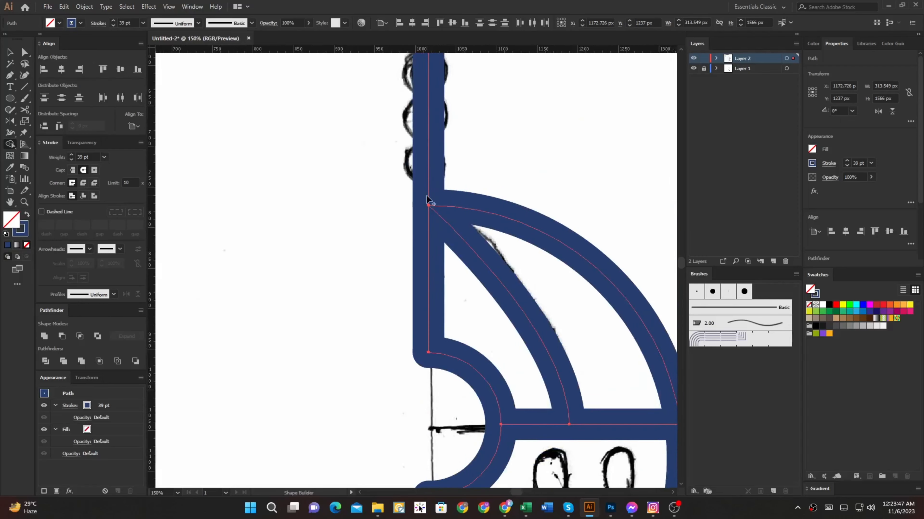
scroll(433, 280, "down", 1)
left_click_drag(449, 412, 439, 238)
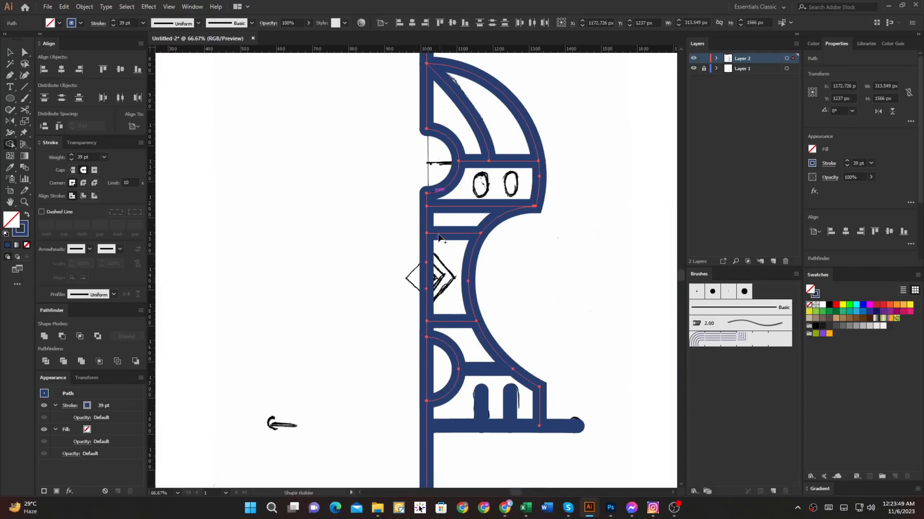
left_click(427, 219, "alt")
Delete the top anchor point of the vertical centre line so that its part above the dome is removed
key("v")
left_click(407, 91)
left_click_drag(409, 91, 397, 165)
scroll(417, 132, "up", 1)
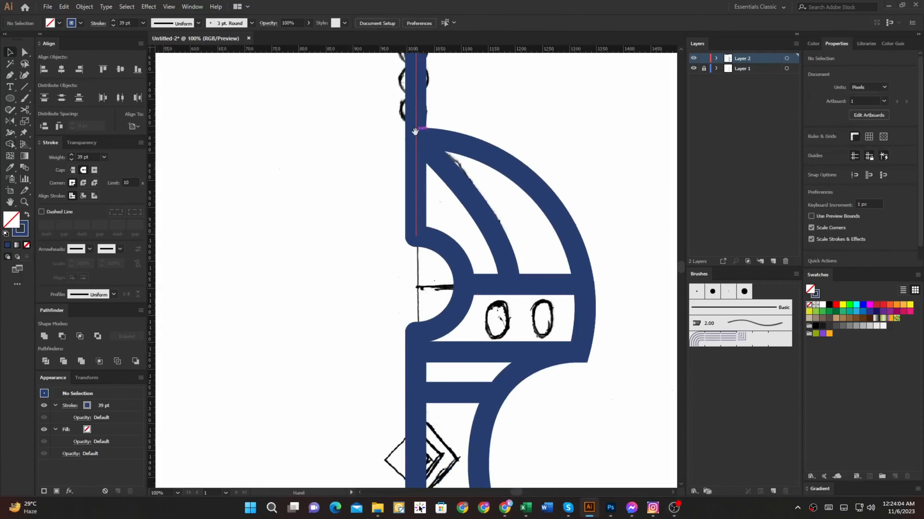
left_click_drag(419, 136, 412, 172)
key("a")
scroll(412, 172, "up", 3)
left_click(402, 106)
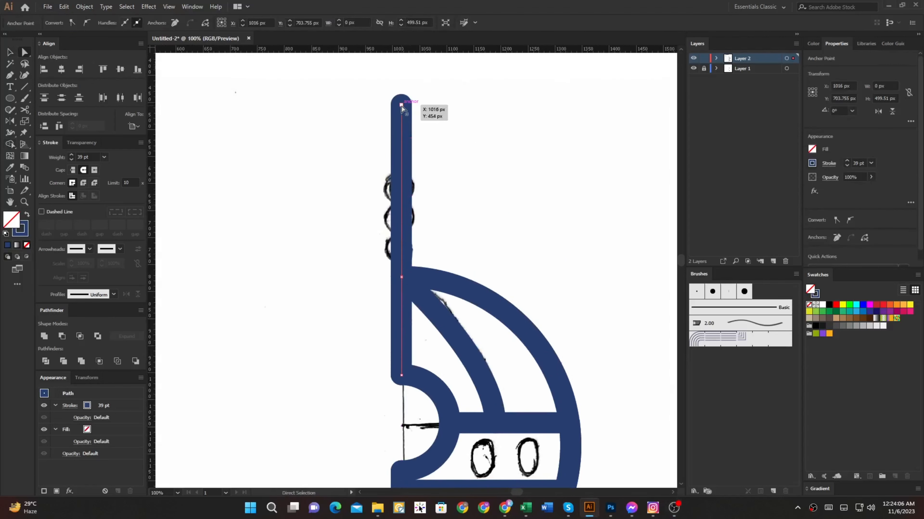
key("minus")
left_click(401, 105)
left_click(490, 207, "ctrl")
Delete the vertical centre line running from the upper half circle's lower end down past the base line
scroll(489, 206, "down", 2)
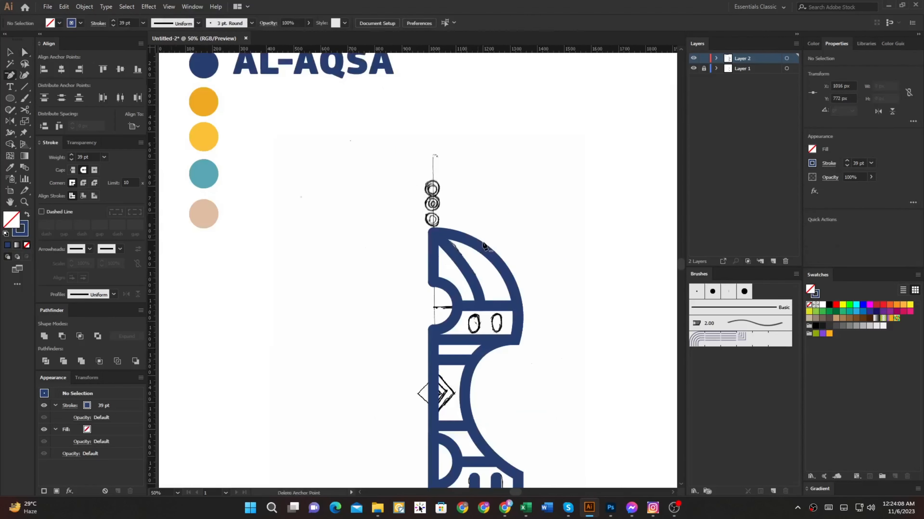
left_click_drag(510, 290, 483, 179)
key("v")
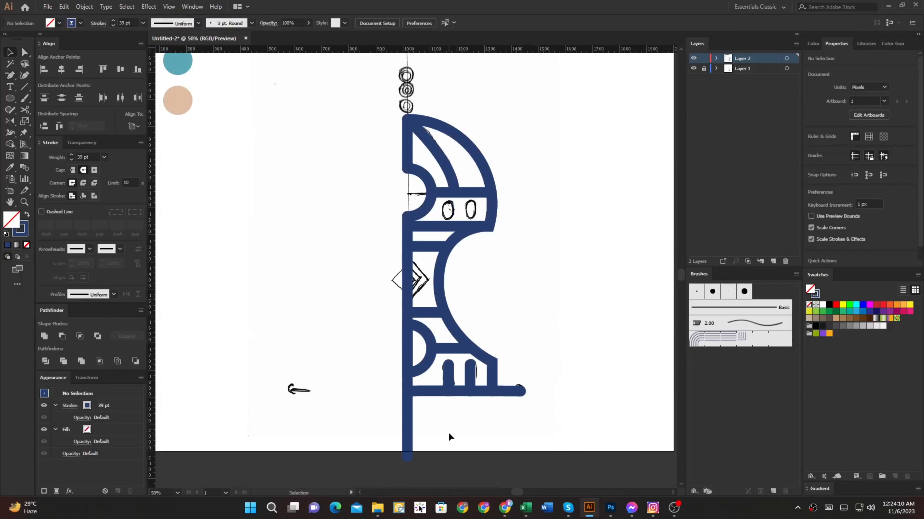
left_click(411, 408)
key("Delete")
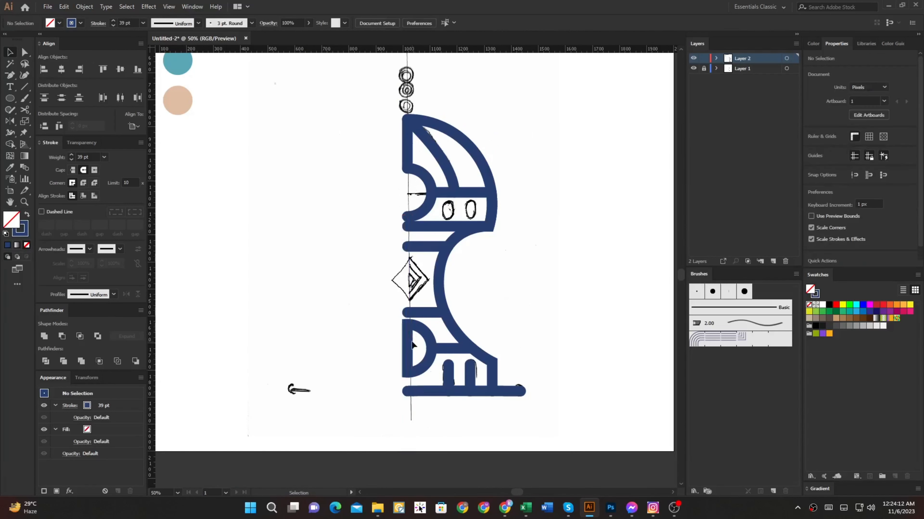
Cut the lower half circle at both ends of its straight vertical edge and delete that edge
key("ctrl+plus")
left_click(412, 408)
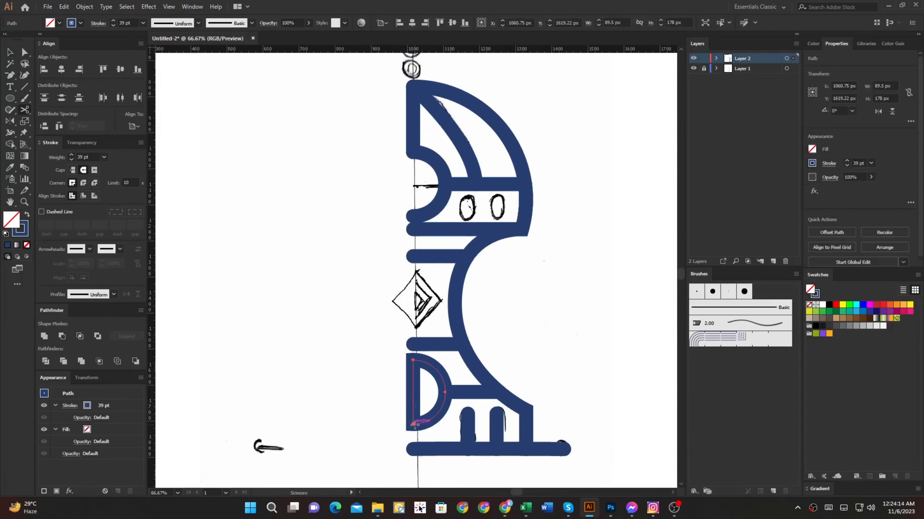
key("c")
left_click(418, 362)
key("ctrl+plus")
key("ctrl+plus")
key("ctrl+plus")
key("ctrl+plus")
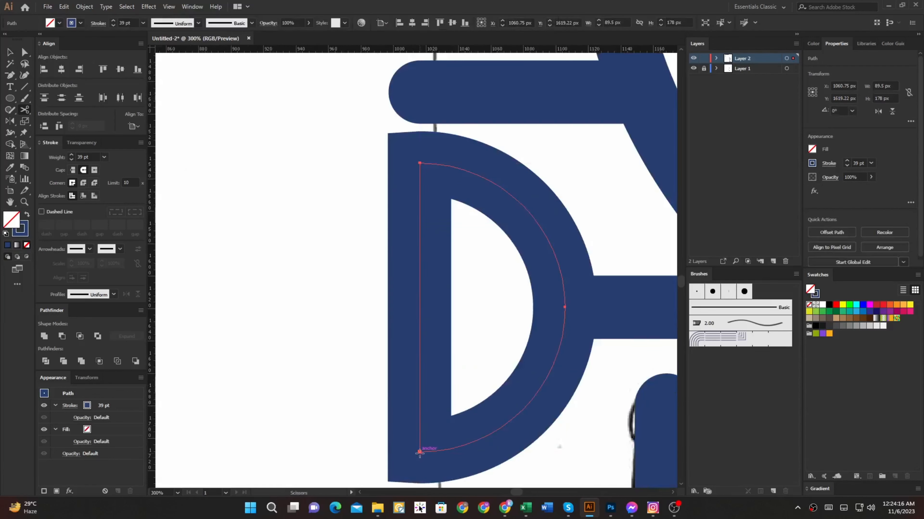
left_click(420, 163)
key("a")
scroll(415, 165, "up", 3)
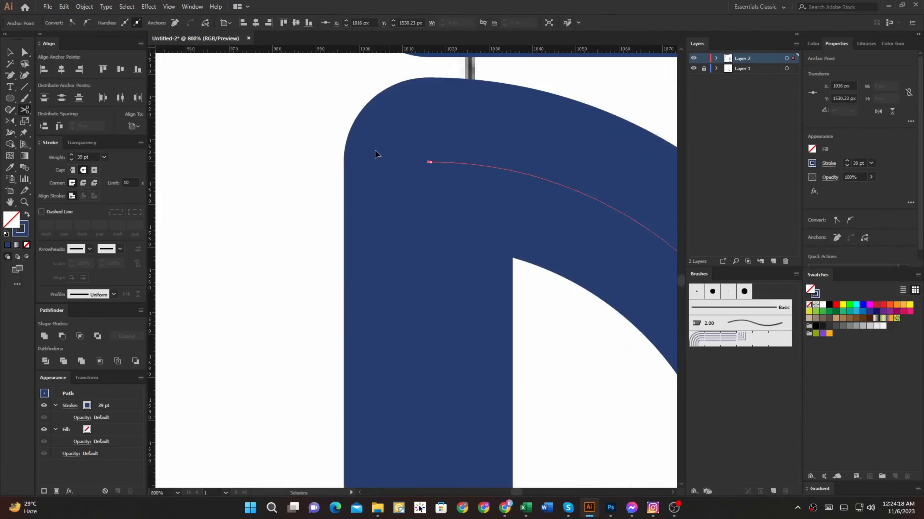
left_click_drag(326, 260, 469, 352)
key("Delete")
key("ctrl+minus")
key("ctrl+minus")
key("ctrl+minus")
key("ctrl+minus")
key("ctrl+minus")
key("ctrl+minus")
key("ctrl+minus")
key("ctrl+minus")
key("ctrl+minus")
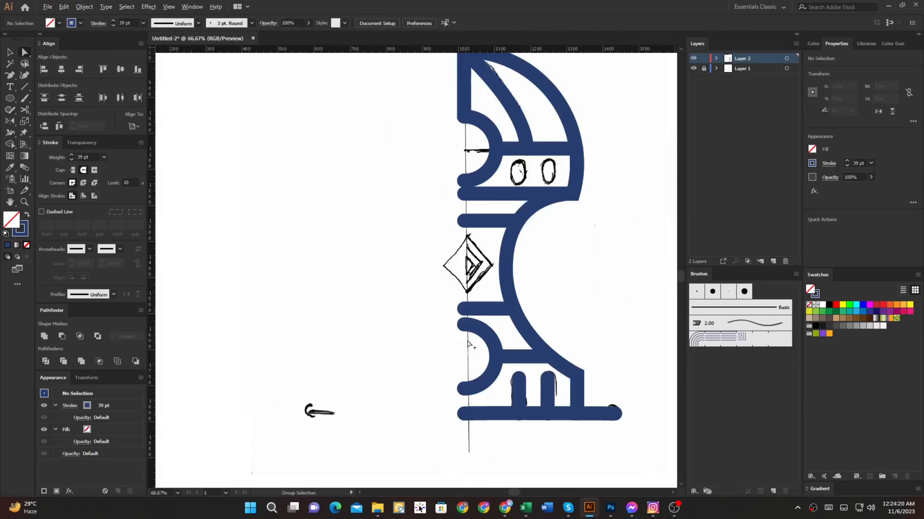
Reflect a copy of all traced strokes across the vertical centre axis to form the left half of the building
key("v")
left_click(443, 213)
key("o")
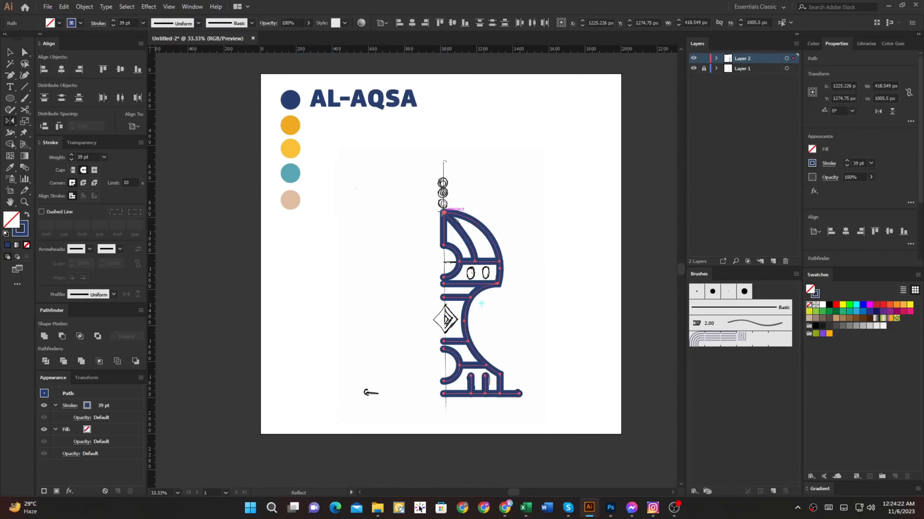
left_click_drag(450, 216, 455, 229)
scroll(442, 217, "up", 6)
left_click_drag(474, 266, 414, 114)
scroll(437, 162, "down", 6)
key("v")
left_click(519, 228)
scroll(429, 289, "up", 5)
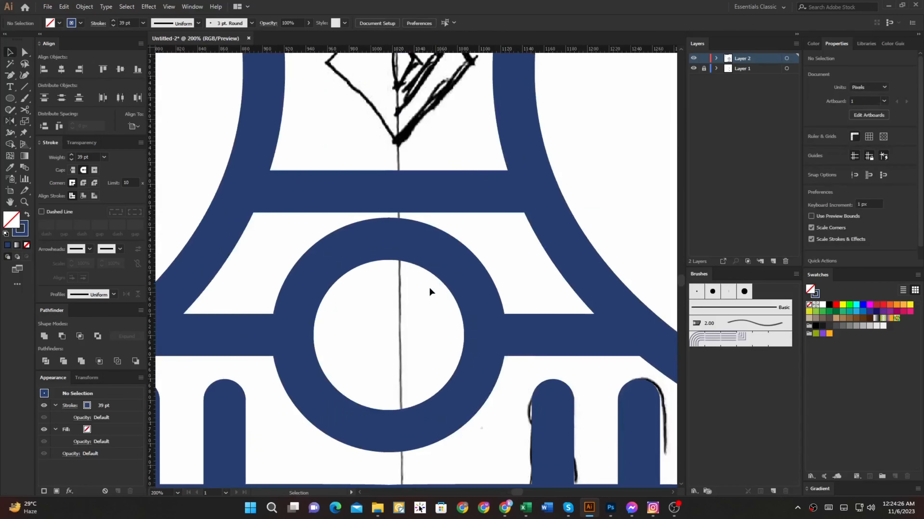
scroll(439, 291, "down", 6)
mouse_move(534, 384)
left_mouse_down()
mouse_move(347, 162)
mouse_move(398, 227)
mouse_move(435, 364)
left_mouse_up()
scroll(377, 324, "up", 5)
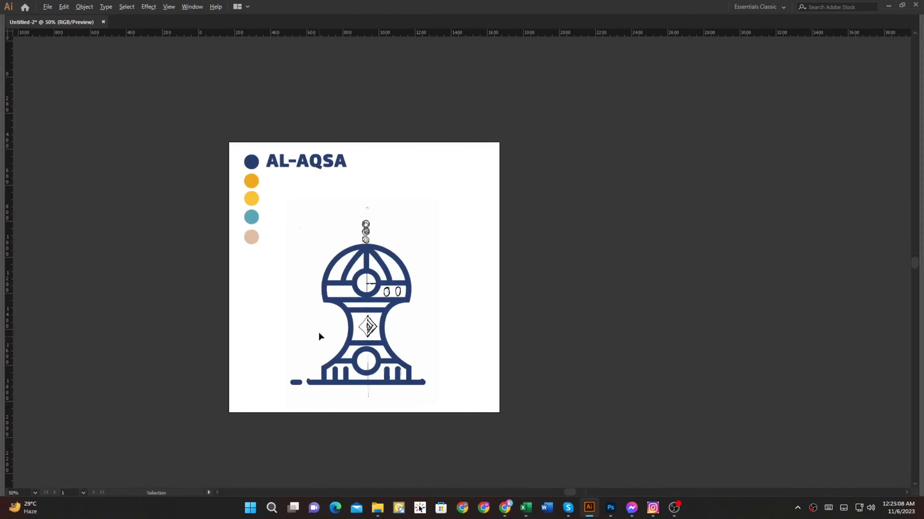
Draw a vertical guide line along the centre axis from the dome down to the bottom of the sketched diamond
scroll(400, 255, "up", 5)
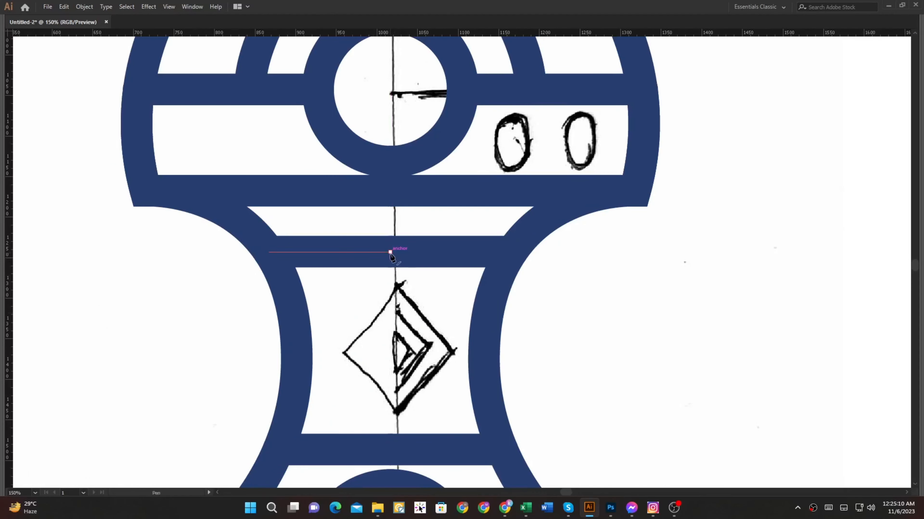
key("backslash")
left_click_drag(268, 251, 395, 252)
left_click_drag(390, 190, 392, 37)
scroll(395, 156, "down", 2)
left_click_drag(396, 156, 415, 320)
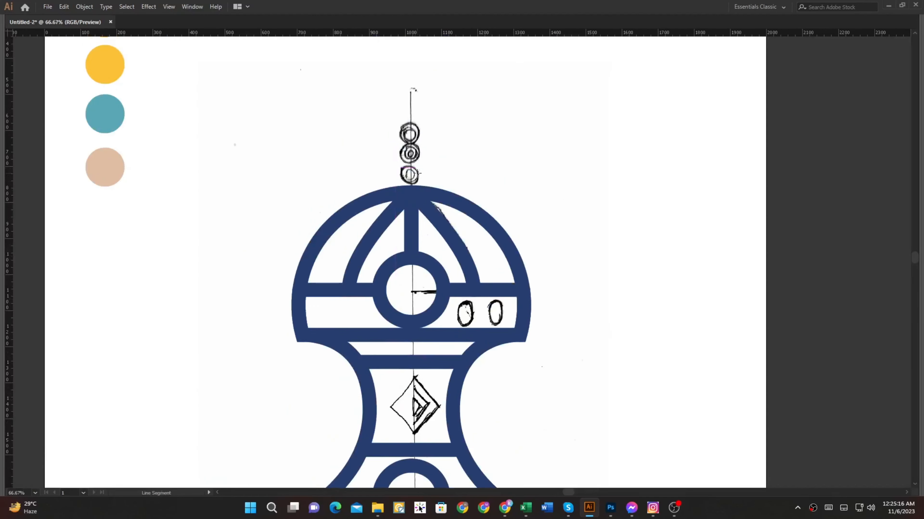
mouse_move(412, 214)
left_mouse_down()
mouse_move(412, 436)
mouse_move(422, 397)
left_mouse_up()
Draw a diagonal Pen line from the centre guide line near its lower end to the sketched diamond's right corner
scroll(421, 431, "up", 4)
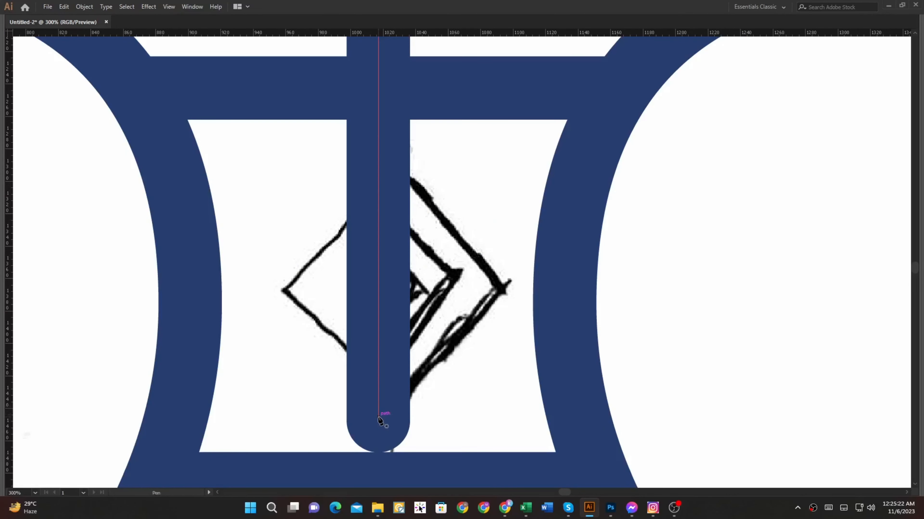
key("ctrl+y")
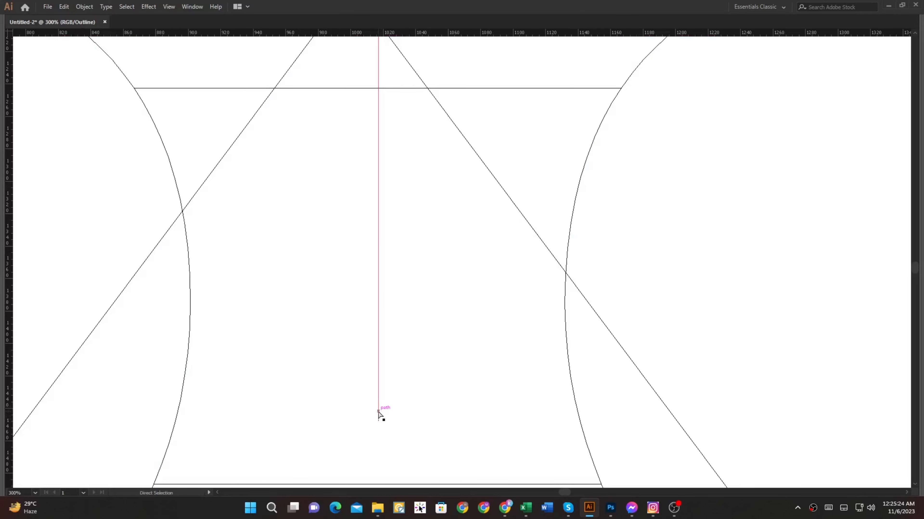
key("ctrl+y")
key("p")
left_click(378, 411)
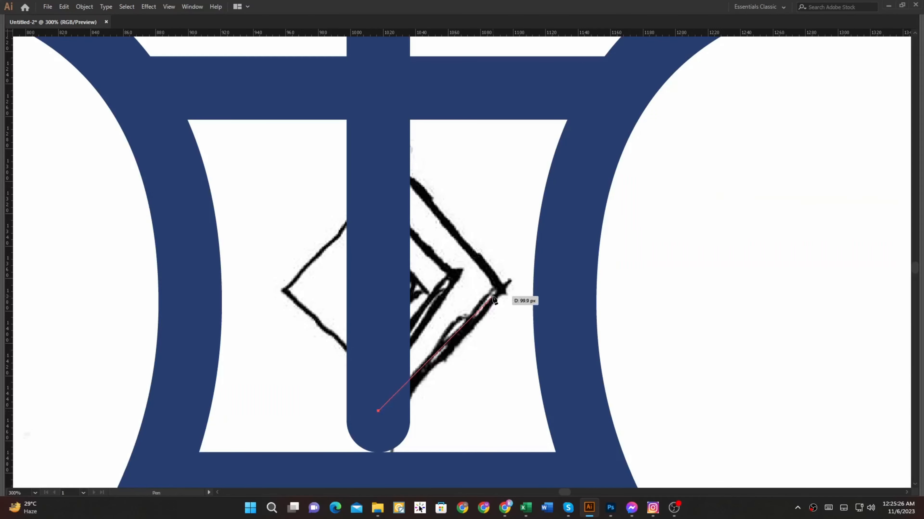
left_click(502, 288)
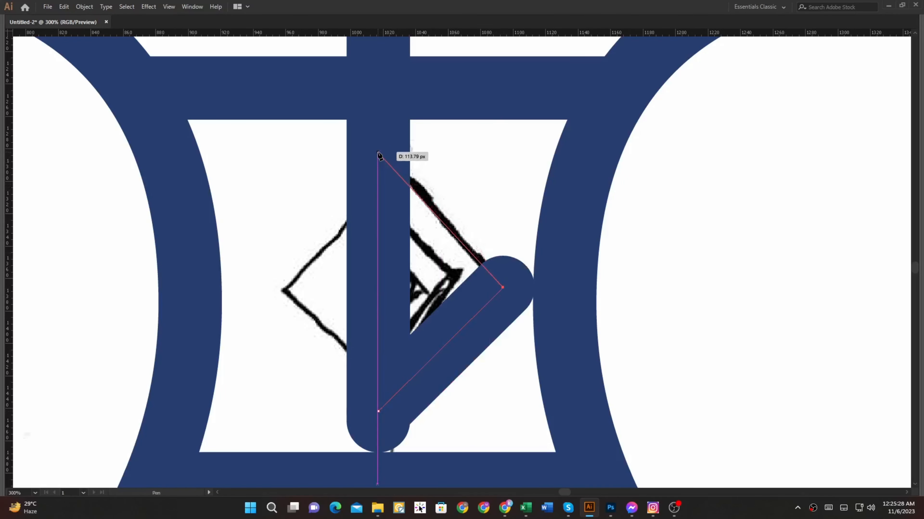
Reflect a copy of the diagonal line upward about the right corner and join both into the diamond's right half
key("o")
left_click_drag(470, 178, 508, 179)
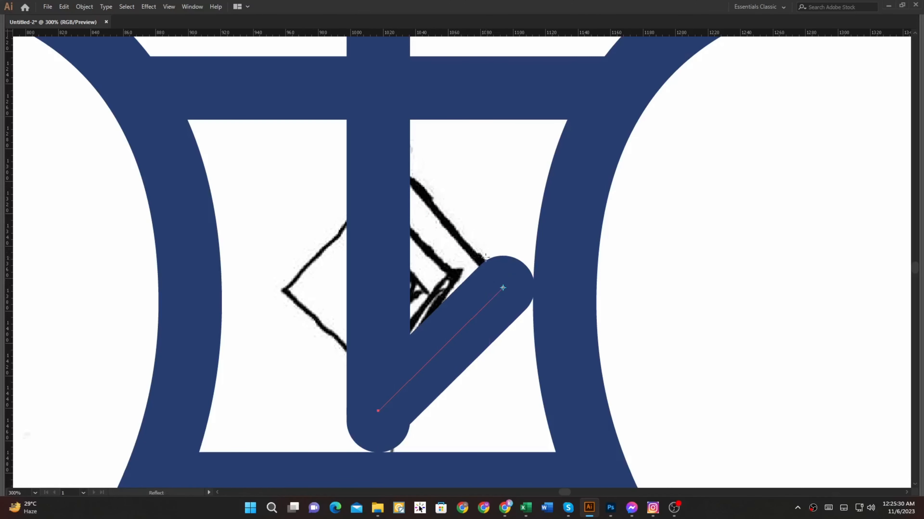
left_click_drag(494, 297, 471, 199)
key("v")
left_click_drag(501, 226, 471, 336)
key("a")
key("v")
scroll(464, 307, "down", 1)
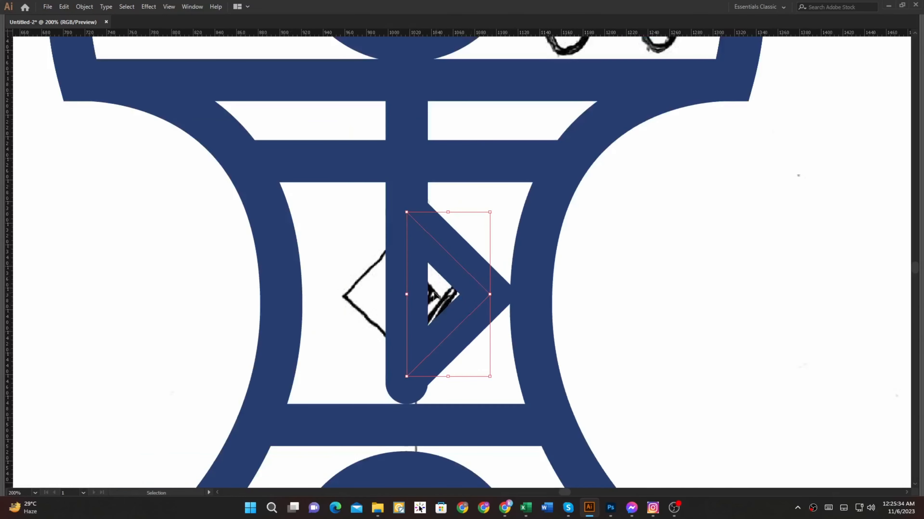
Reflect a copy of the diamond's right half across the centre axis and select both halves as a full diamond
key("o")
left_click_drag(451, 333, 455, 320)
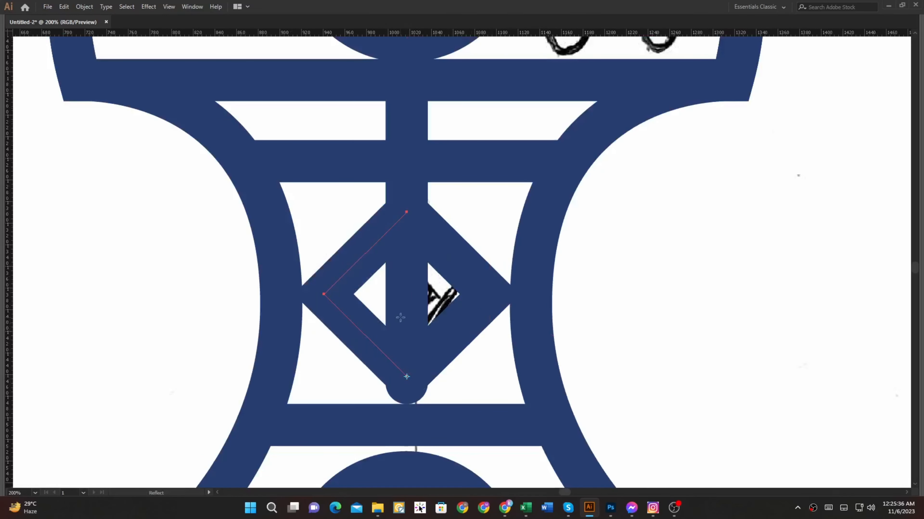
left_click(457, 328, "shift")
key("Tab")
scroll(488, 308, "down", 1)
left_click_drag(552, 310, 367, 308)
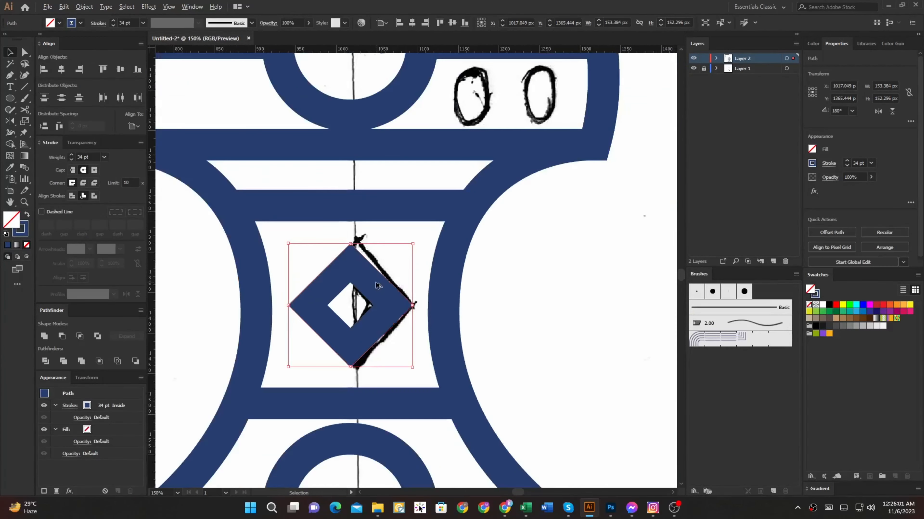
Stretch the diamond evenly about its centre to a height of about 175 px to match the sketched top corner
scroll(355, 249, "up", 3)
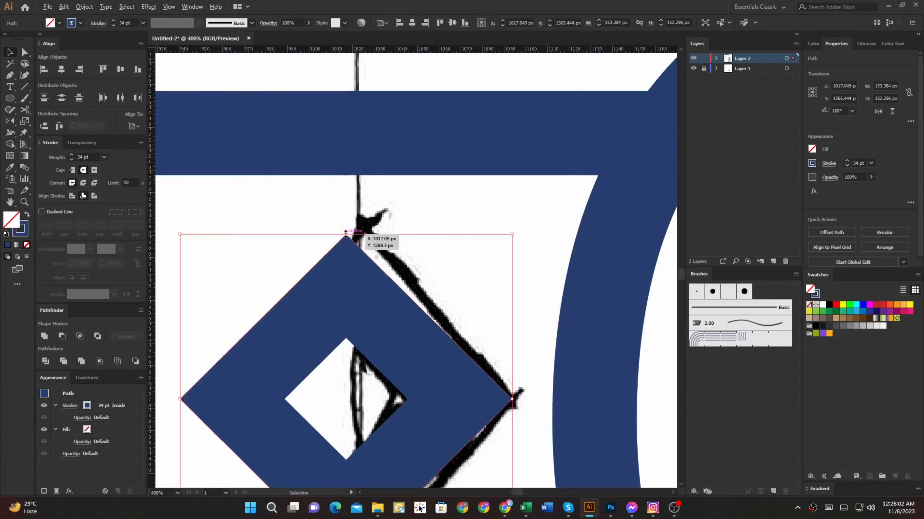
left_click_drag(346, 235, 346, 216)
scroll(345, 224, "down", 3)
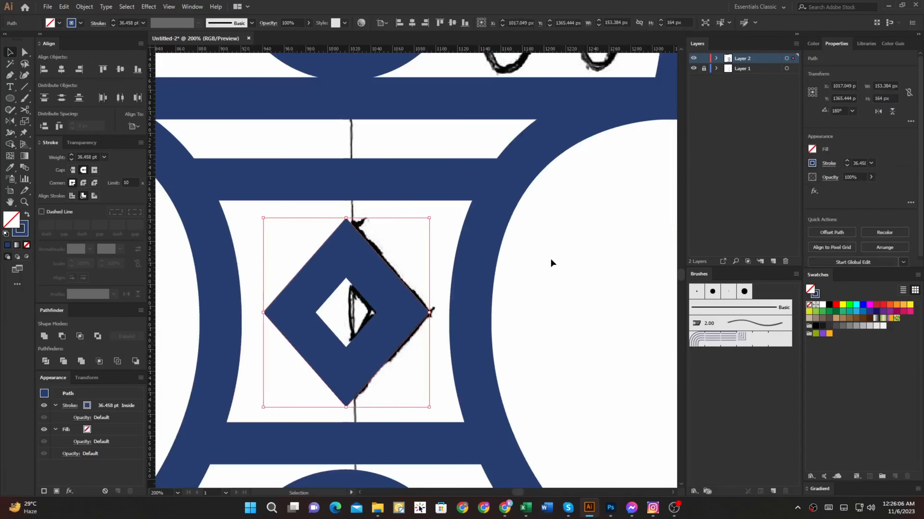
scroll(550, 262, "down", 2)
left_click(561, 270)
left_click_drag(563, 270, 462, 303)
scroll(522, 271, "down", 1)
Set the diamond's stroke weight to 39 pt
scroll(459, 301, "up", 3)
key("a")
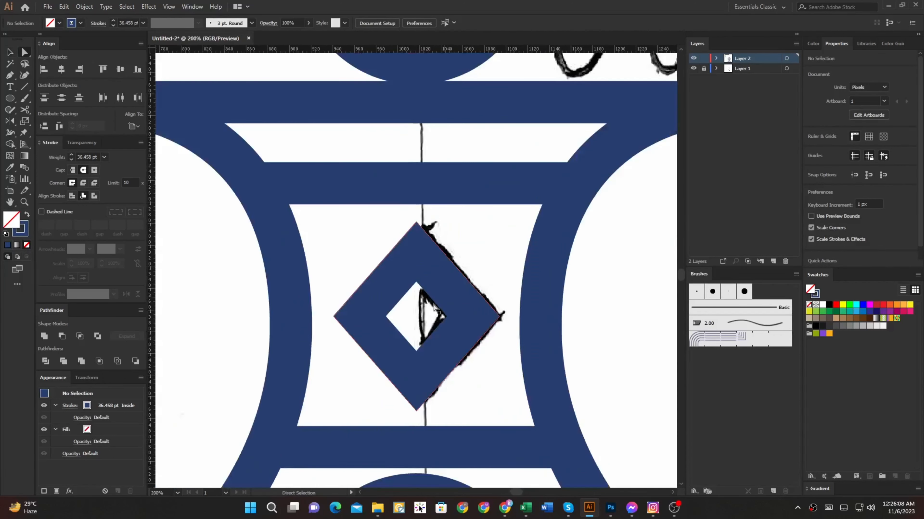
left_click(396, 287)
left_click(72, 160)
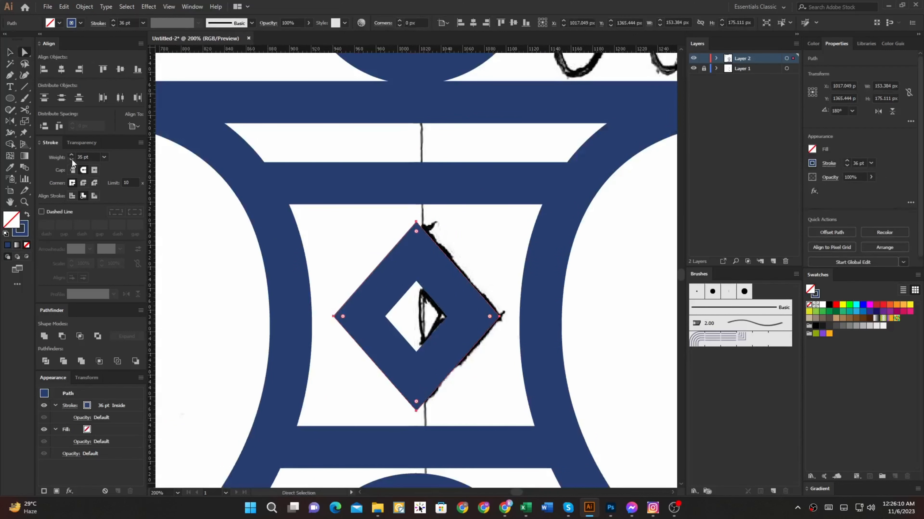
left_click(72, 159)
left_click(72, 154)
left_click(73, 154)
left_click(73, 154)
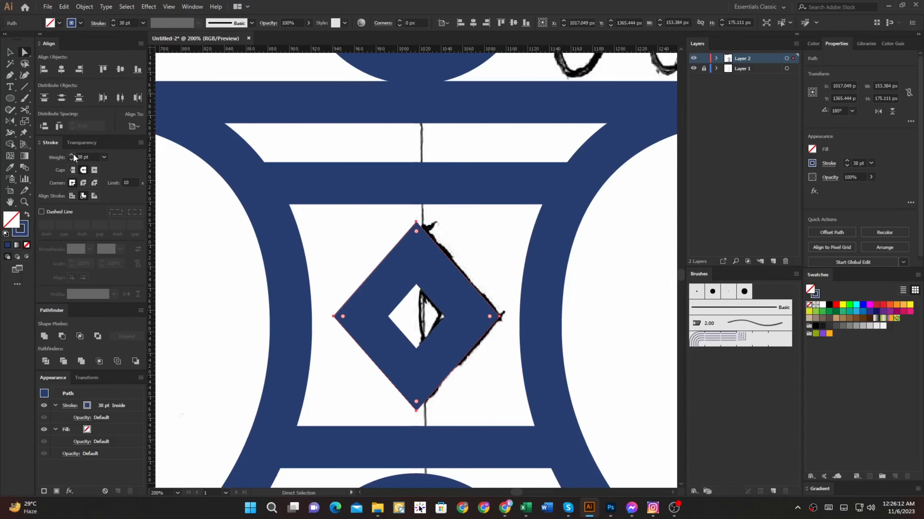
left_click(73, 154)
key("v")
left_click(377, 225)
scroll(379, 227, "down", 3)
left_click_drag(410, 222, 412, 266)
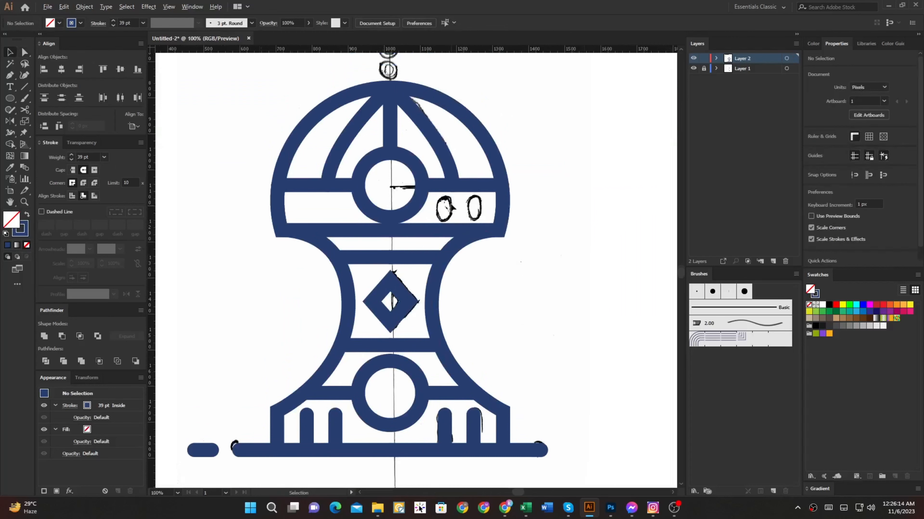
Draw a vertical line about 57 px long over the first sketched oval window in the dome's band
scroll(451, 211, "up", 2)
left_click_drag(450, 210, 369, 260)
scroll(369, 259, "up", 2)
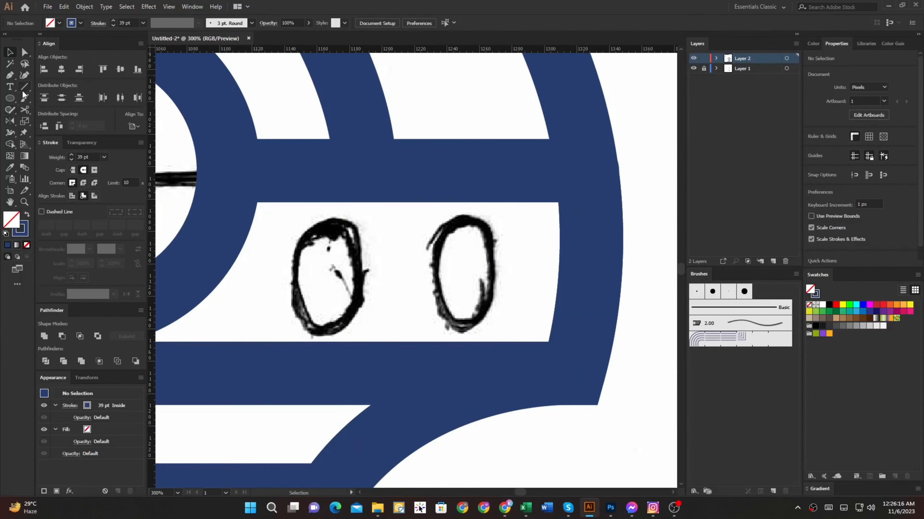
left_click(23, 91)
left_click_drag(329, 233, 329, 325)
scroll(392, 276, "down", 1)
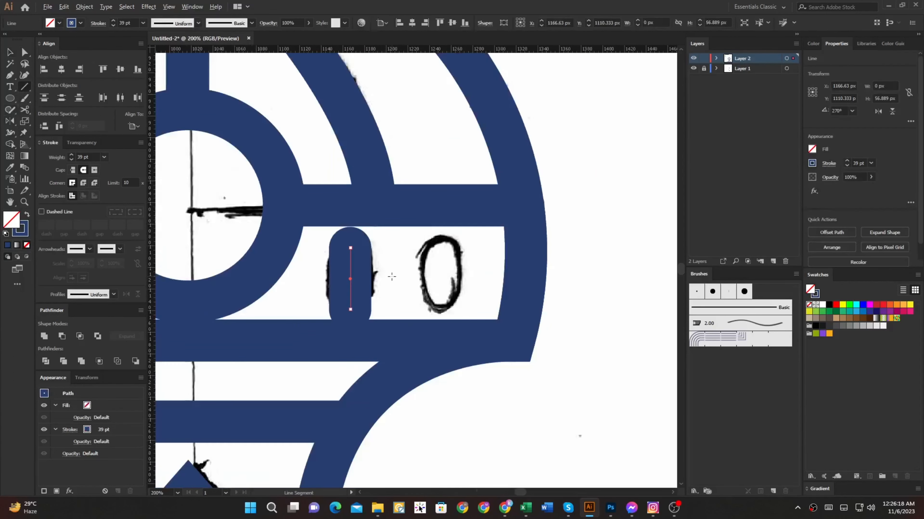
Shorten the window line to about 35 px and place a copy over the second sketched oval
key("v")
scroll(354, 249, "up", 2)
mouse_move(347, 247)
left_mouse_down()
mouse_move(344, 291)
mouse_move(347, 260)
mouse_move(347, 272)
mouse_move(535, 284)
left_mouse_up()
key("ctrl+z")
scroll(525, 280, "down", 3)
scroll(531, 276, "up", 2)
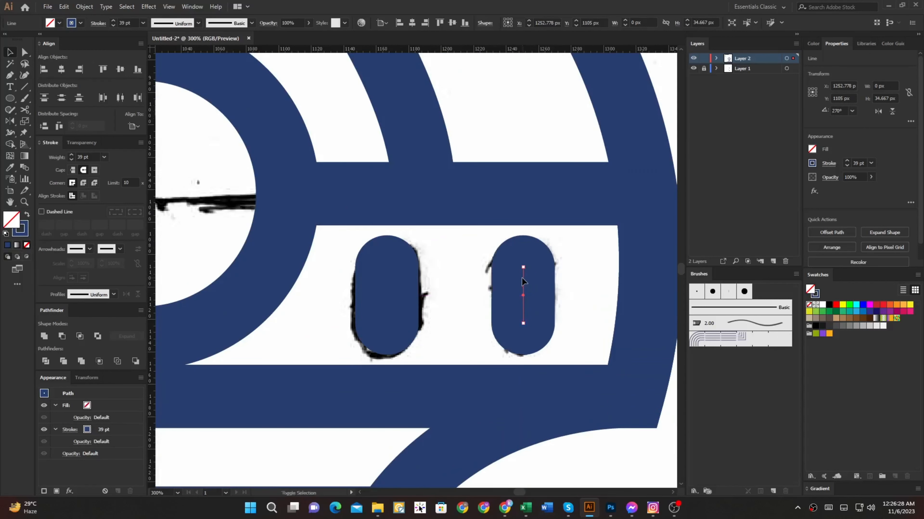
Group the two window lines and reflect a copy across the centre axis into the band's other half
scroll(522, 281, "down", 1)
left_click(427, 289, "shift")
key("ctrl+g")
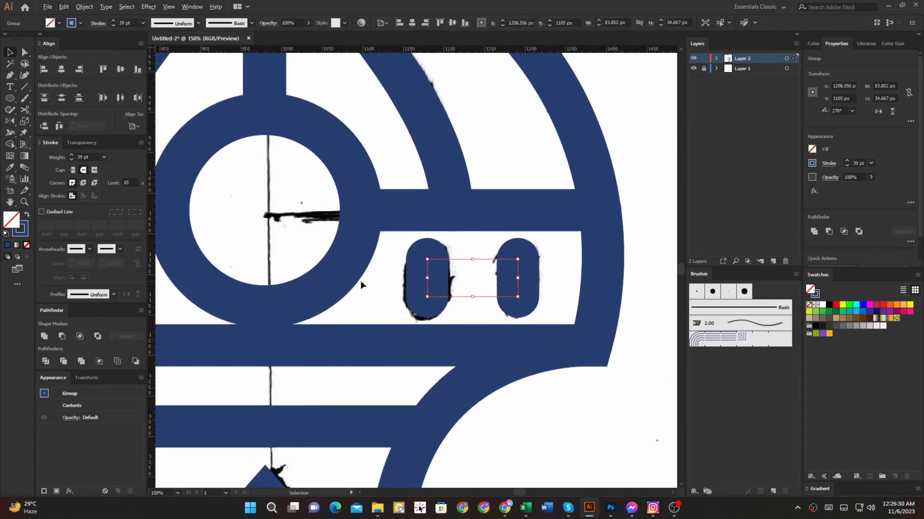
scroll(360, 280, "down", 1)
key("o")
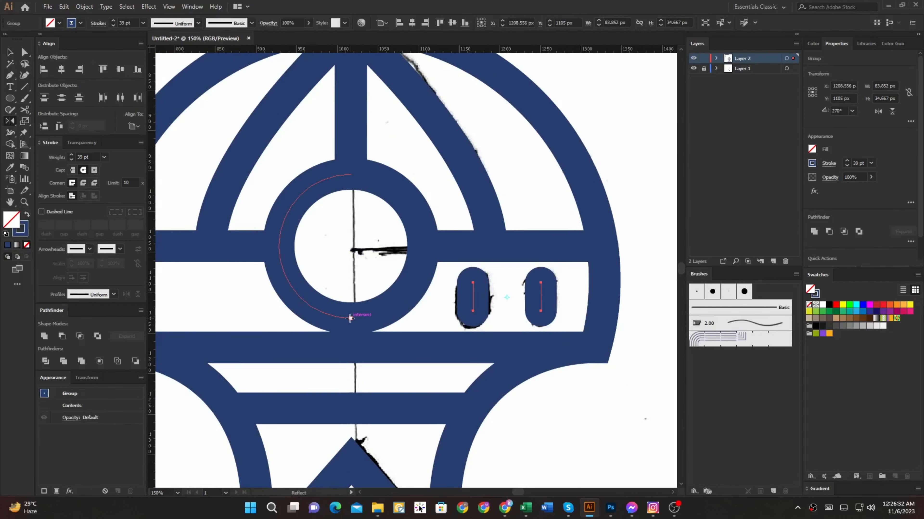
left_click(351, 319)
left_click(350, 304, "alt+shift")
scroll(350, 305, "down", 2)
key("v")
Draw a circle about 50 px wide just above the dome, copy the dome's stroke style and set its weight to 23 pt
scroll(466, 290, "down", 1)
scroll(380, 111, "up", 4)
key("l")
left_click_drag(371, 285, 453, 365)
key("i")
left_click(307, 405)
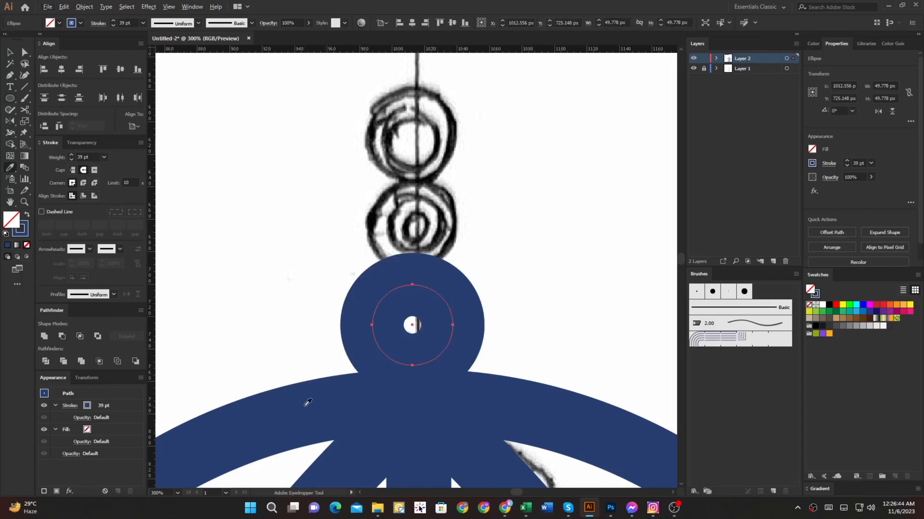
left_click(70, 159)
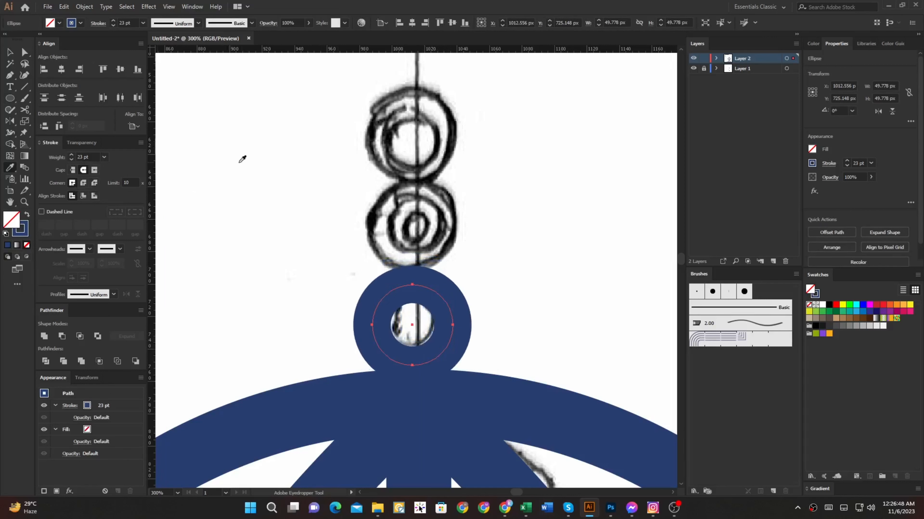
left_click(467, 242, "ctrl")
Place a smaller copy of the circle, about 55 px wide with its stroke aligned inside, on the sketched middle circle
key("v")
left_click(83, 196)
mouse_move(435, 290)
left_mouse_down()
mouse_move(435, 194)
mouse_move(414, 180)
left_mouse_up()
Set the middle finial circle's stroke weight to 19 pt
left_click(71, 160)
left_click(71, 159)
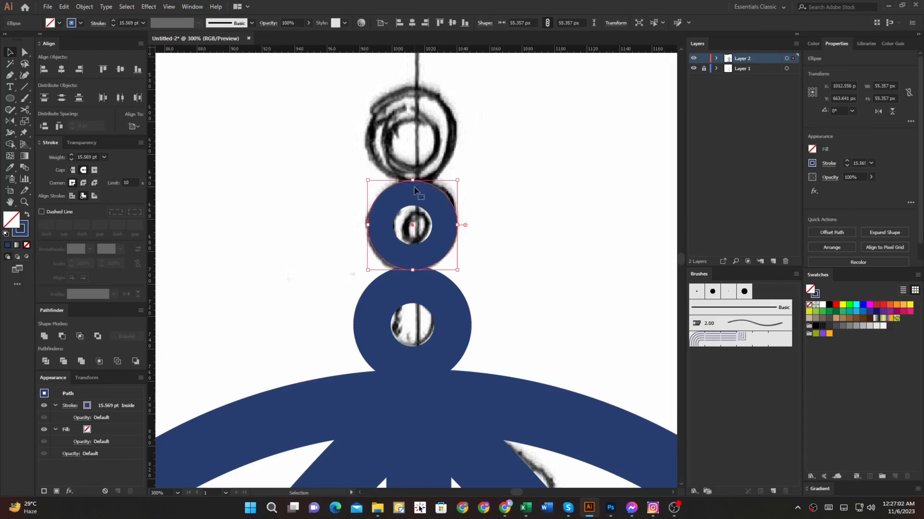
left_click(72, 160)
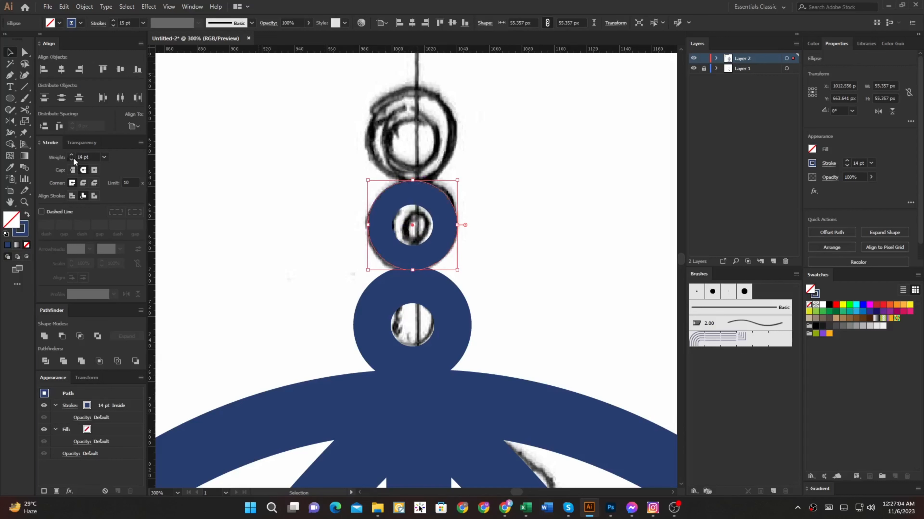
left_click(71, 155)
key("v")
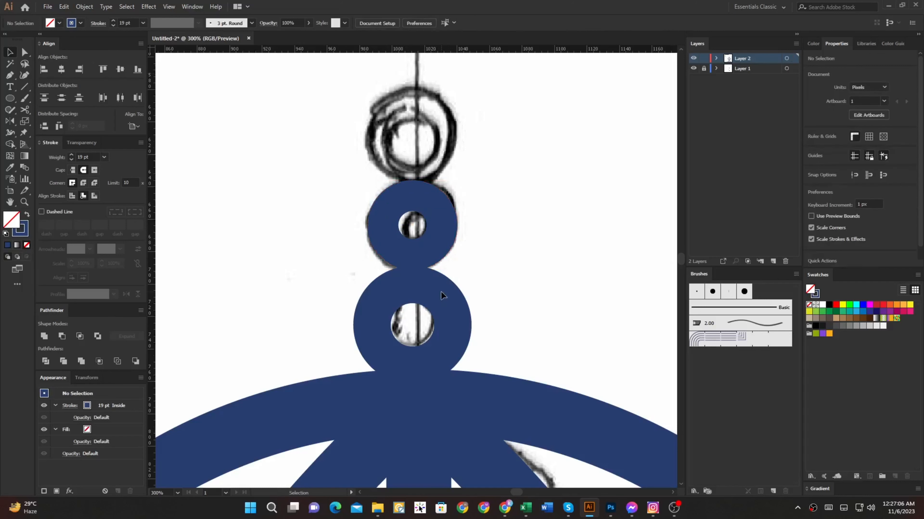
Copy the lowest finial circle straight up onto the sketched top circle
left_click(441, 303, "shift")
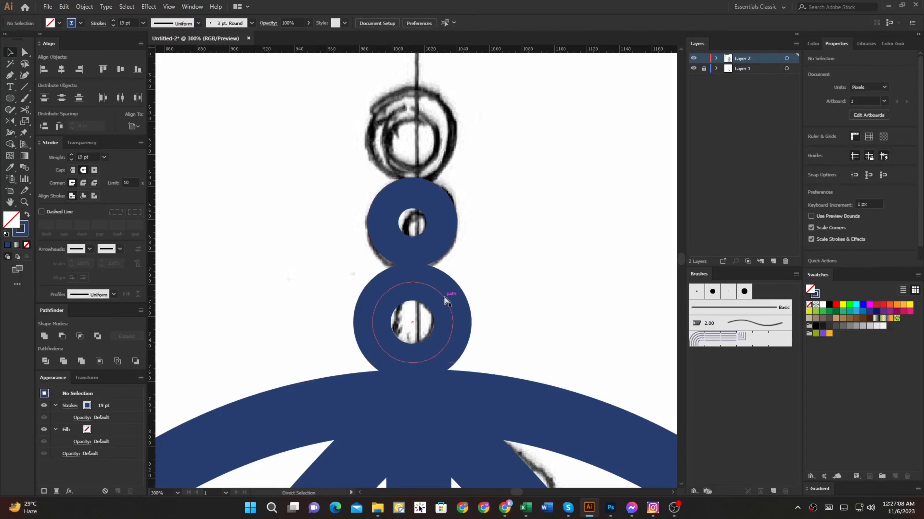
left_click_drag(445, 302, 440, 160)
key("ctrl+z")
left_click(509, 232)
left_click_drag(414, 290, 414, 109, "alt+shift")
left_click(517, 145)
Reduce the stroke weight of the top finial circle
scroll(502, 157, "down", 4)
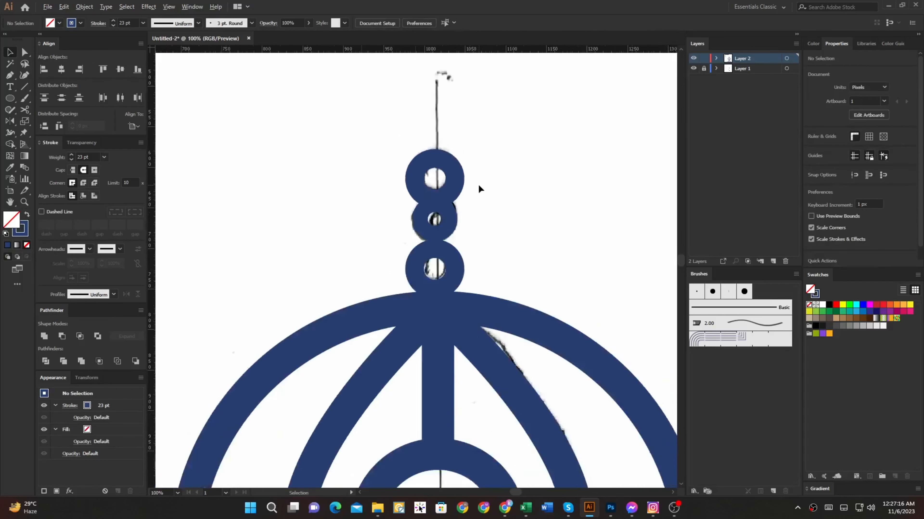
scroll(408, 136, "up", 4)
key("a")
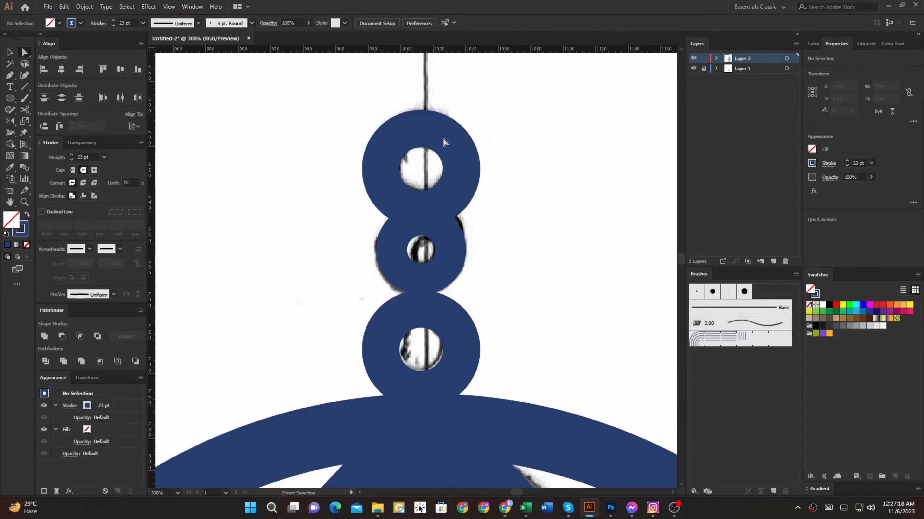
left_click(445, 135)
left_click(71, 159)
Convert all strokes of the traced mosque to outlined shapes and merge them, leaving out the title and colour circles
scroll(514, 91, "down", 6)
key("v")
left_click_drag(595, 96, 343, 388)
left_click_drag(595, 359, 480, 424)
mouse_move(479, 423)
left_mouse_down()
mouse_move(305, 189)
mouse_move(280, 131)
left_mouse_up()
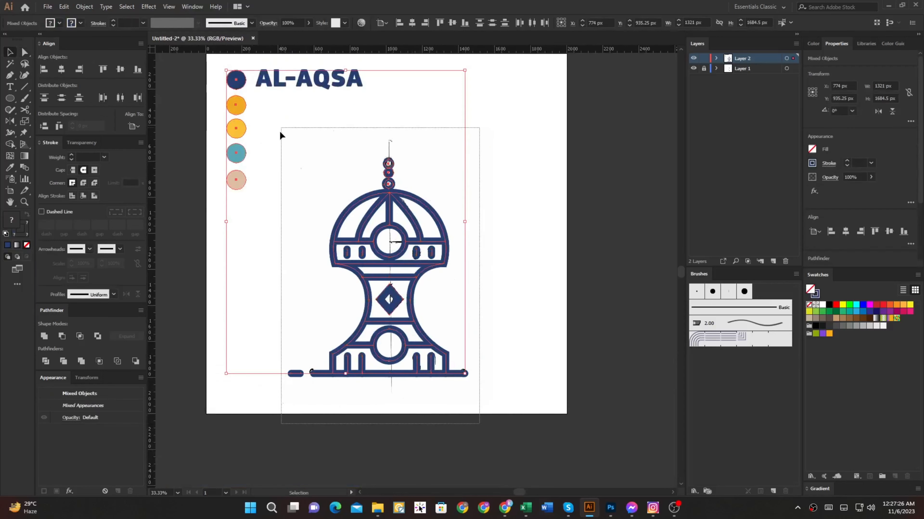
left_click(357, 234)
scroll(358, 234, "up", 1)
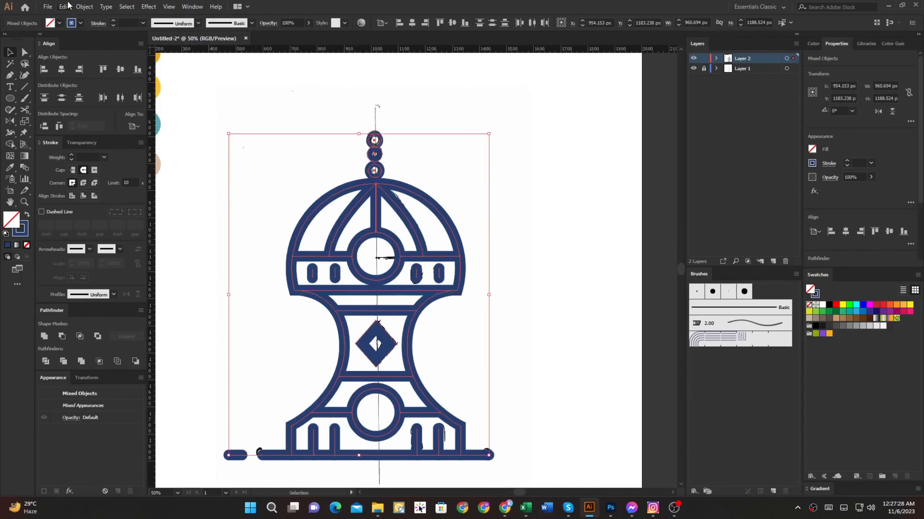
left_click(113, 123)
left_click(86, 7)
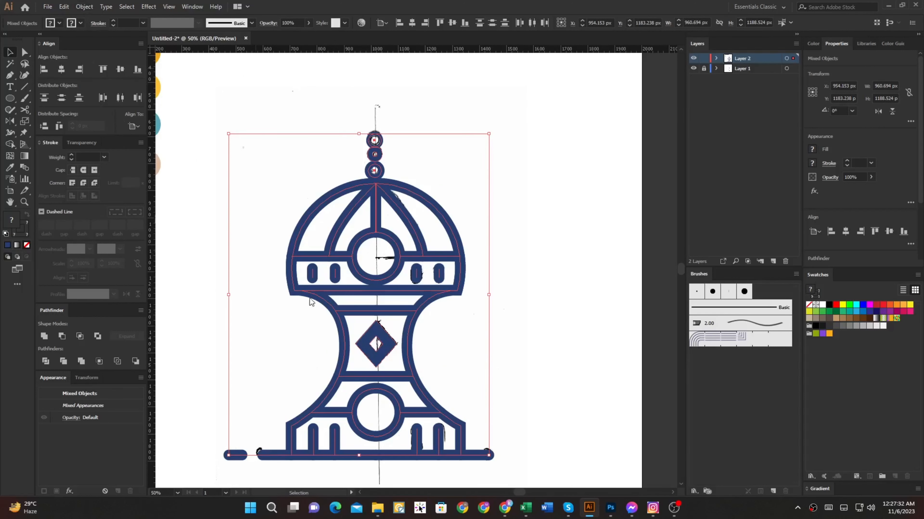
key("ctrl+shift+o")
left_click(81, 362)
left_click_drag(452, 359, 466, 332)
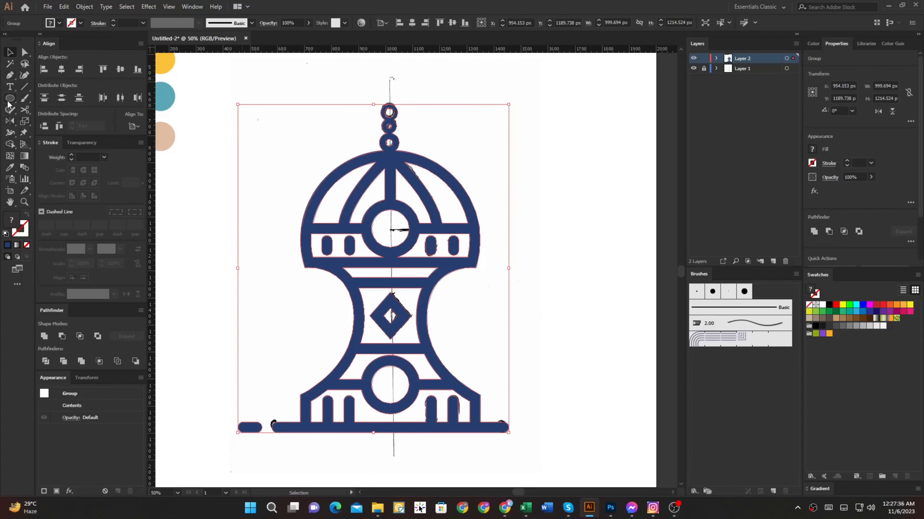
Draw a red rectangle of about 1253 x 1443 px covering the mosque and send it to the back
key("m")
key("ctrl+minus")
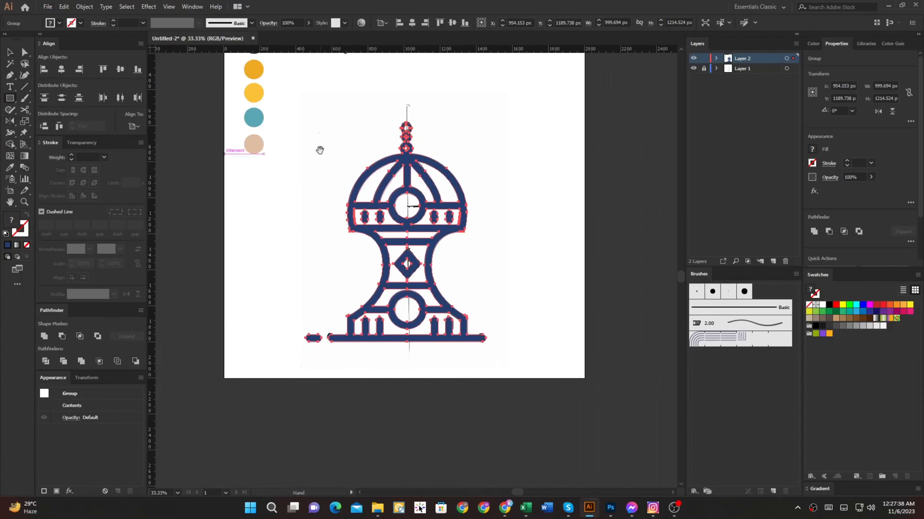
left_click_drag(287, 96, 513, 356)
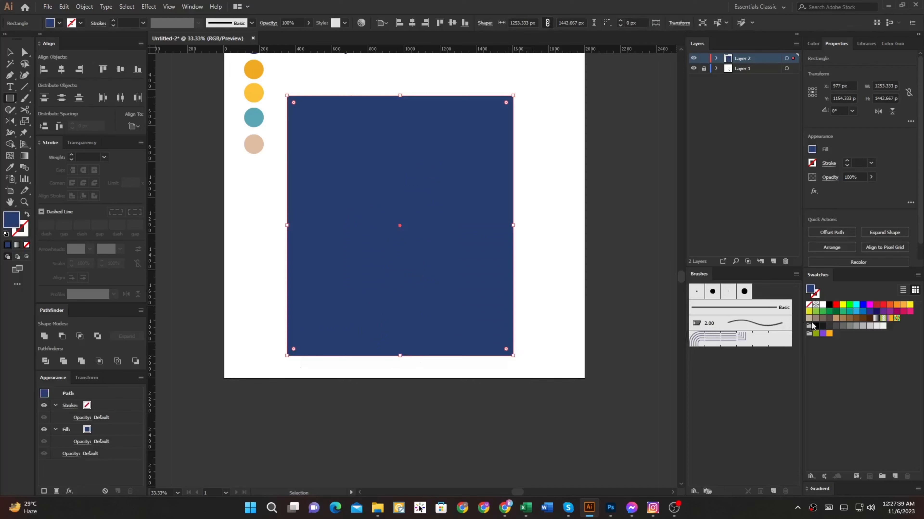
left_click(835, 305)
key("ctrl+shift+bracketleft")
key("v")
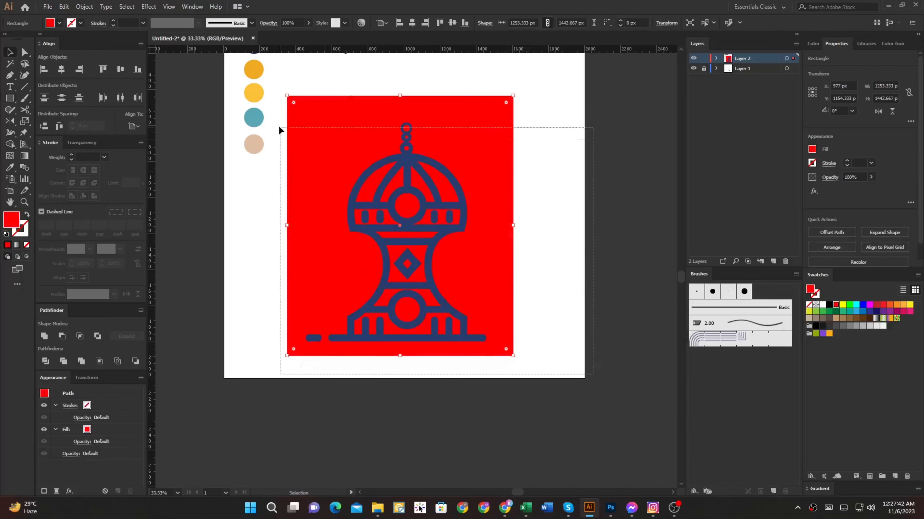
Trim the red rectangle with the mosque outline and delete the red area outside the building
left_click_drag(279, 127, 280, 127)
left_click(65, 363)
key("a")
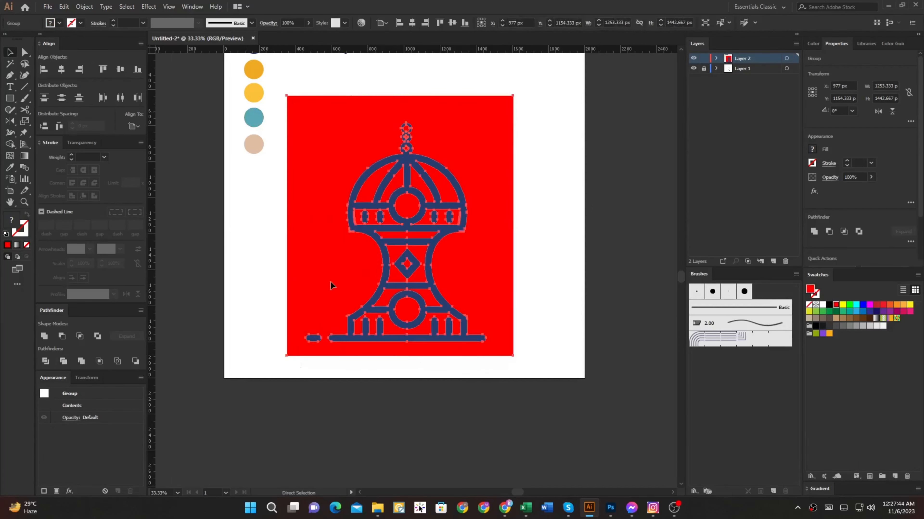
left_click(329, 280)
key("Delete")
Fill the inside of the top finial circle with the outline's dark blue
scroll(408, 97, "up", 5)
scroll(392, 310, "up", 3)
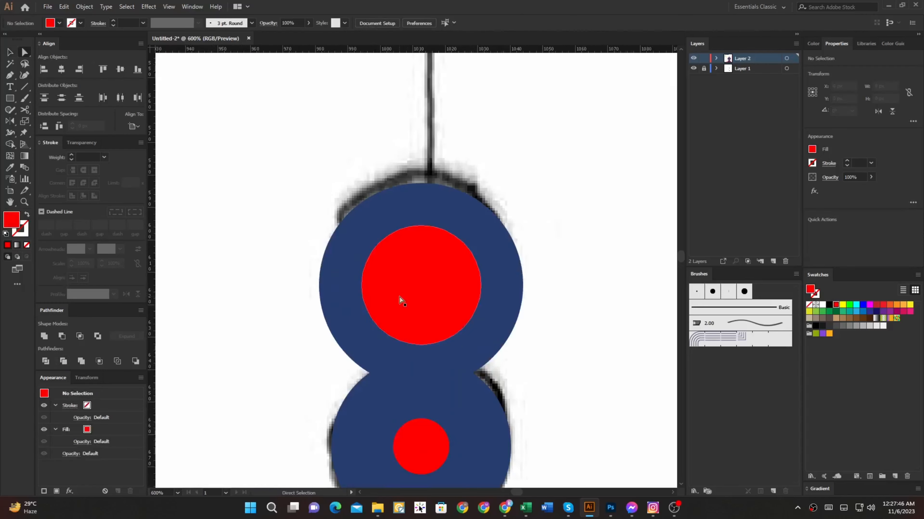
left_click(418, 263)
key("i")
left_click(500, 258)
scroll(534, 248, "down", 5)
left_click(560, 277, "ctrl")
scroll(542, 303, "down", 3)
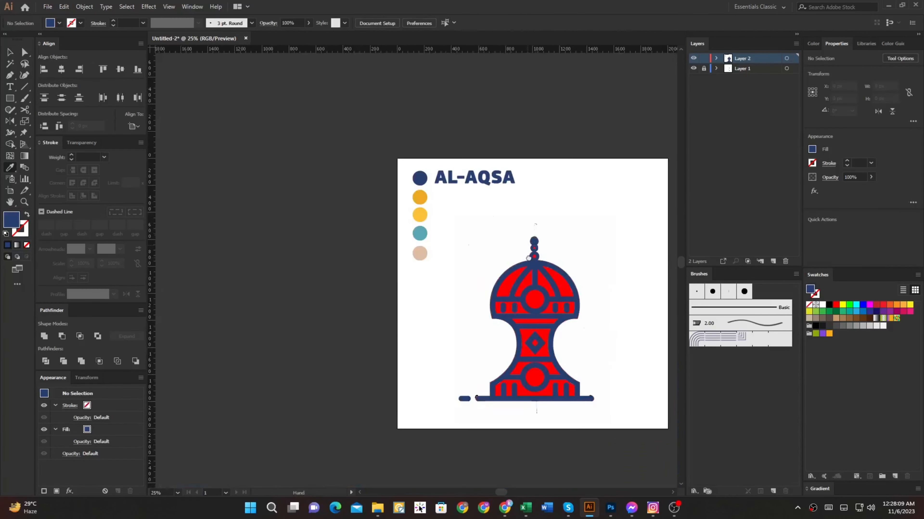
Fill the dome's two outer panels with the palette's orange
left_click(425, 240)
scroll(522, 330, "up", 2)
left_click(520, 328, "alt")
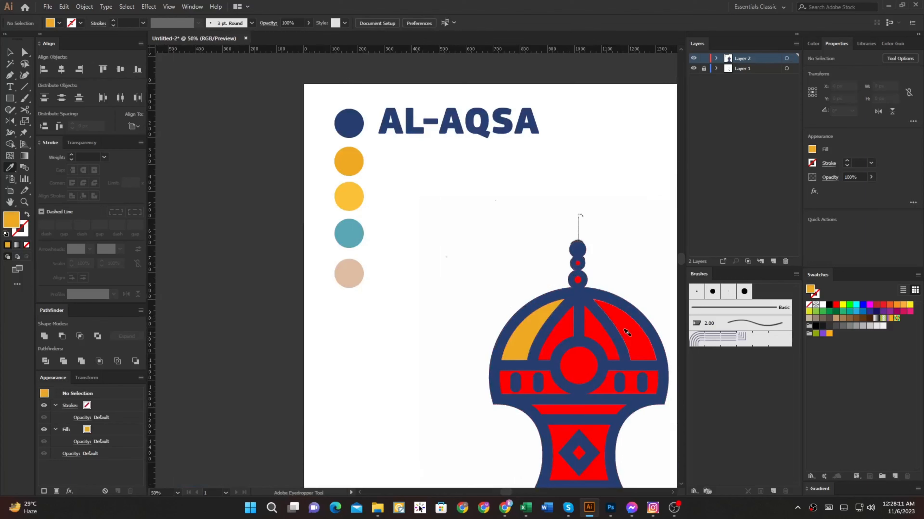
left_click(626, 329, "alt")
Fill the dome's two inner panels with the palette's lighter yellow
left_click_drag(519, 312, 464, 299)
left_click(297, 185)
left_click(507, 314, "alt")
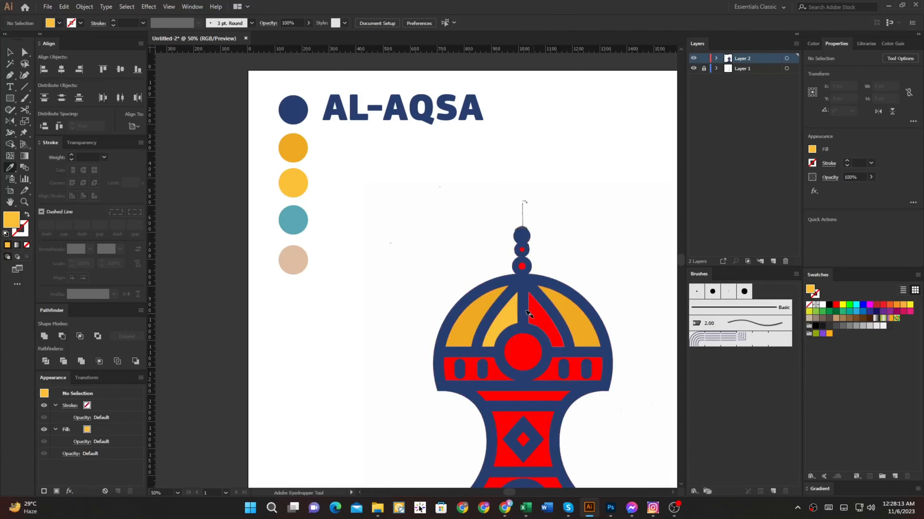
left_click(543, 317, "alt")
left_click_drag(543, 316, 503, 329)
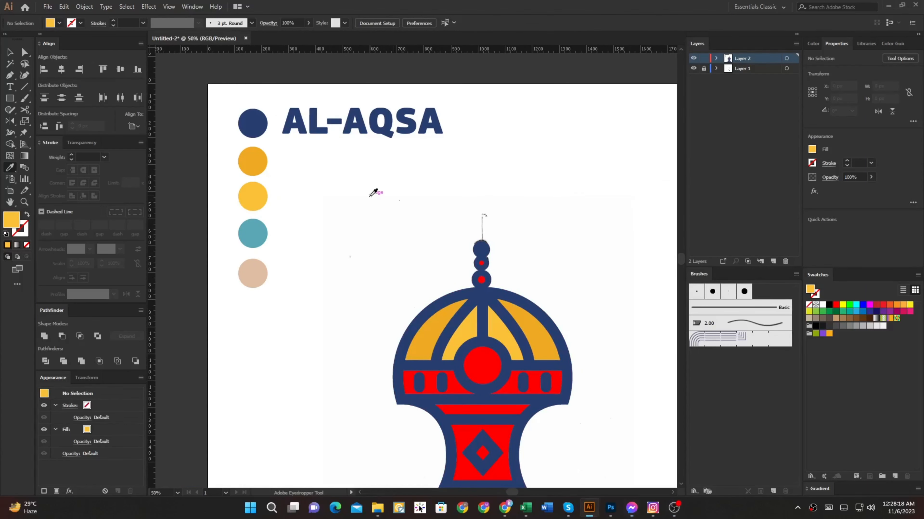
Fill the insides of the three finial circles with the same lighter yellow
scroll(457, 301, "up", 2)
left_click(506, 200, "alt")
left_click(506, 262, "alt")
scroll(506, 231, "up", 4)
left_click(516, 221, "alt")
key("a")
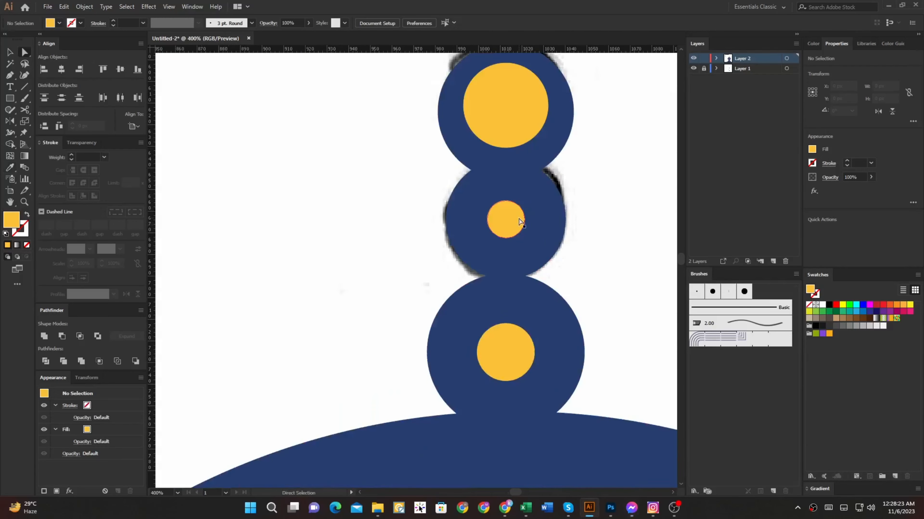
scroll(519, 222, "down", 5)
scroll(495, 305, "down", 1)
scroll(495, 305, "up", 1)
Fill the dome's central circle with orange and both parts of its window band with the palette's teal
key("i")
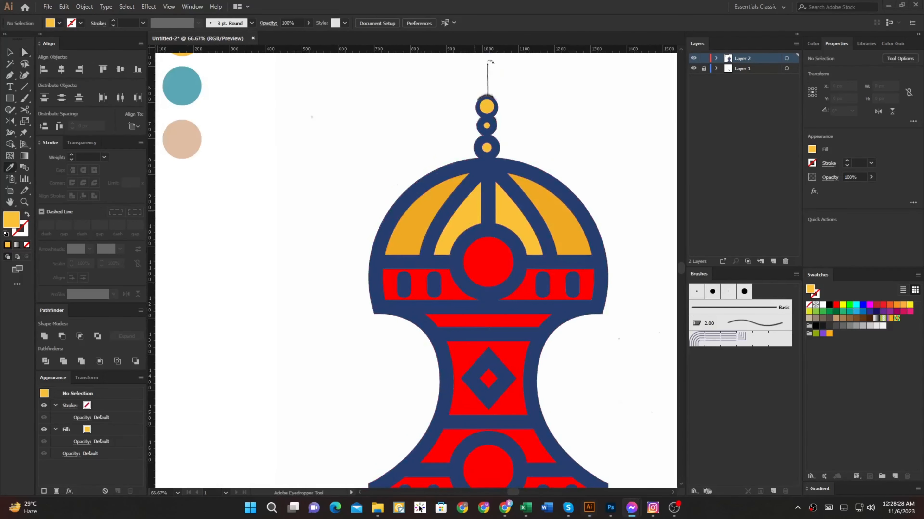
left_click(422, 226)
left_click(485, 270, "alt")
left_click(452, 355, "alt")
left_click_drag(509, 367, 506, 431)
left_click(591, 355, "alt")
Lighten the palette's dark blue and fill the narrow strip below the dome and the panel around the lower circle
left_click(262, 96)
left_click_drag(424, 380, 337, 248)
key("ctrl+plus")
left_click_drag(285, 351, 221, 288)
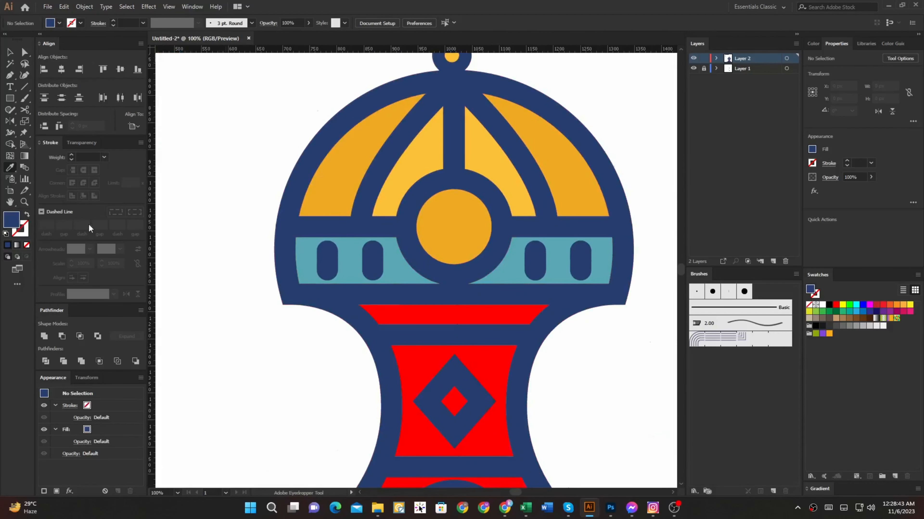
left_click(481, 312, "alt")
left_click_drag(513, 361, 497, 271)
left_click(499, 408, "alt")
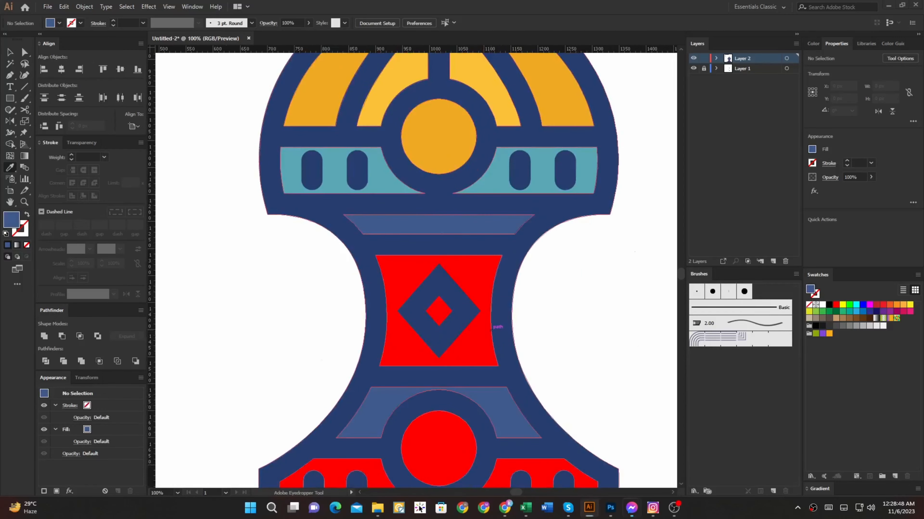
Fill the middle panel around the diamond with the palette's teal
left_click_drag(486, 335, 575, 428)
scroll(504, 347, "down", 1)
left_click(214, 93)
left_click(488, 353, "alt")
left_click_drag(491, 360, 452, 264)
left_click_drag(483, 308, 532, 394)
scroll(532, 394, "down", 1)
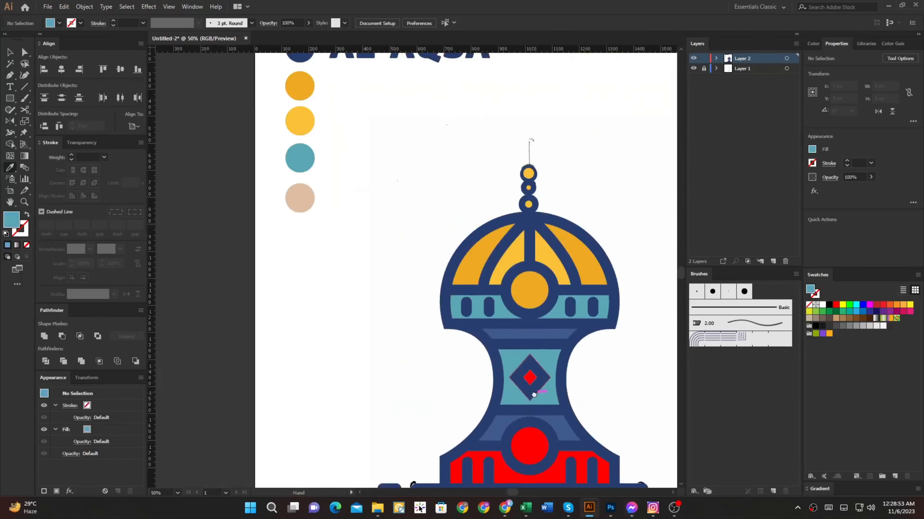
Fill the panels of the mosque's base with the palette's beige
left_click(429, 364)
scroll(429, 363, "up", 1)
left_click_drag(429, 364, 337, 238)
left_click(404, 375, "alt")
left_click_drag(364, 203, 408, 340)
left_click(203, 153)
left_click(382, 321, "alt")
Fill the lower circle with orange and the diamond's centre with yellow
left_click_drag(451, 437, 358, 359)
left_click(434, 227)
left_click(435, 411, "alt")
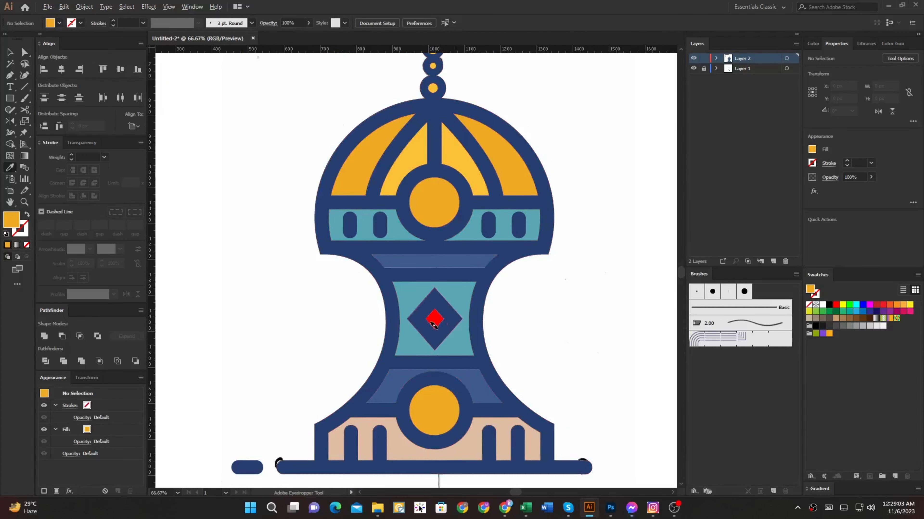
left_click(433, 311, "alt")
scroll(552, 305, "down", 1)
left_click_drag(551, 305, 540, 348)
scroll(481, 226, "down", 1)
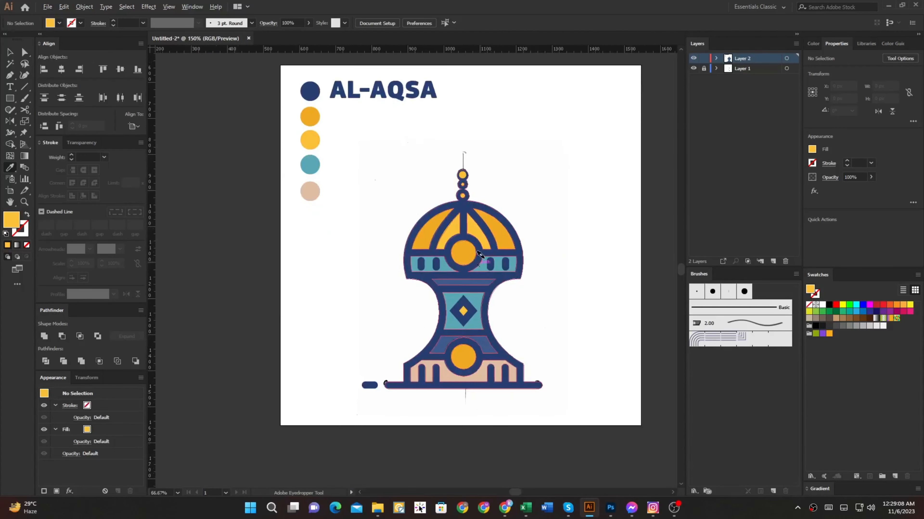
scroll(477, 262, "up", 5)
key("a")
left_click(482, 370, "ctrl")
key("Delete")
left_click(453, 350, "ctrl")
key("Delete")
key("ctrl+z")
key("ctrl+z")
Select the whole coloured mosque with its base line and group it
scroll(469, 267, "down", 6)
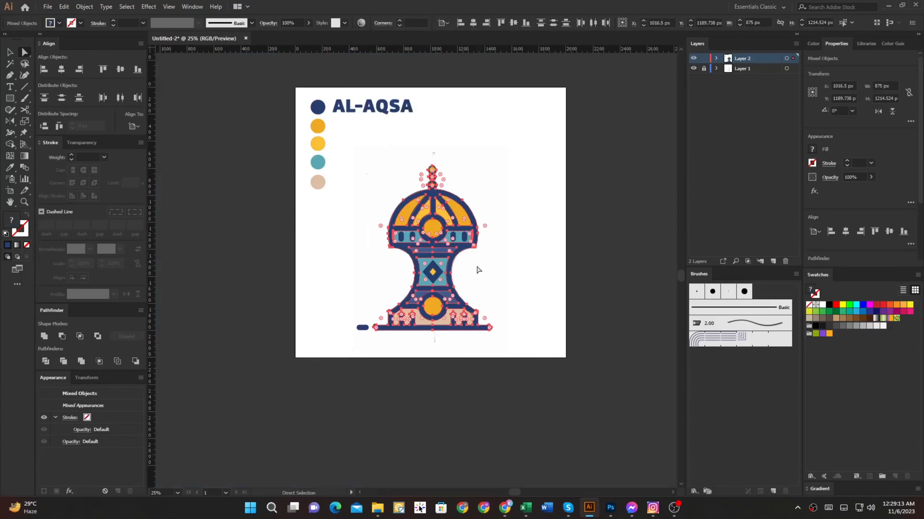
key("v")
scroll(547, 397, "down", 1)
left_click_drag(547, 397, 414, 233)
key("ctrl+g")
scroll(476, 261, "up", 5)
scroll(476, 261, "down", 3)
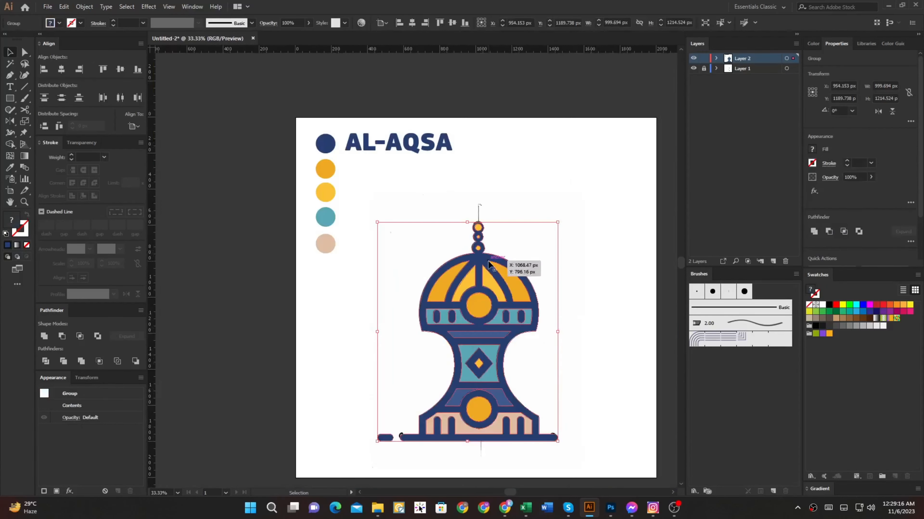
Move the mosque higher on the artboard with the AL-AQSA title beneath it, and hide Layer 1's sketch
mouse_move(490, 262)
left_mouse_down()
mouse_move(471, 204)
mouse_move(474, 171)
left_mouse_up()
left_click_drag(407, 86, 407, 380)
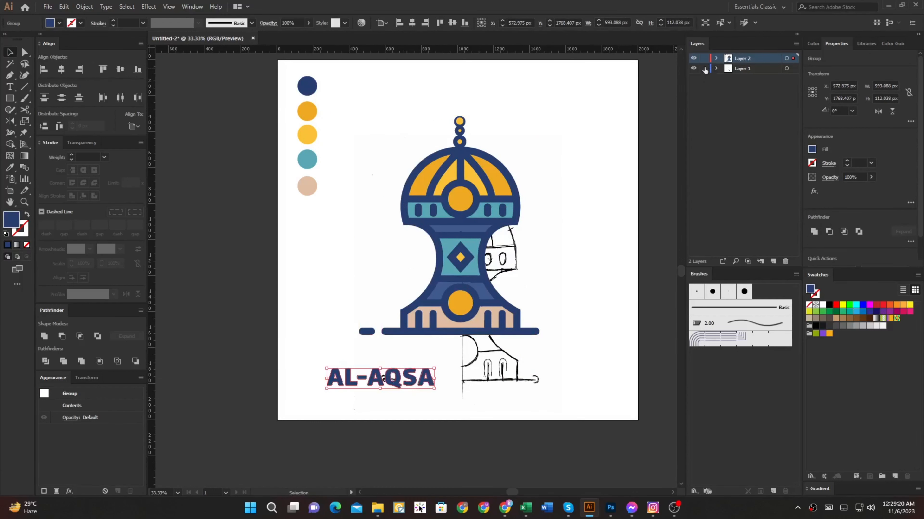
left_click(694, 69)
key("ctrl+t")
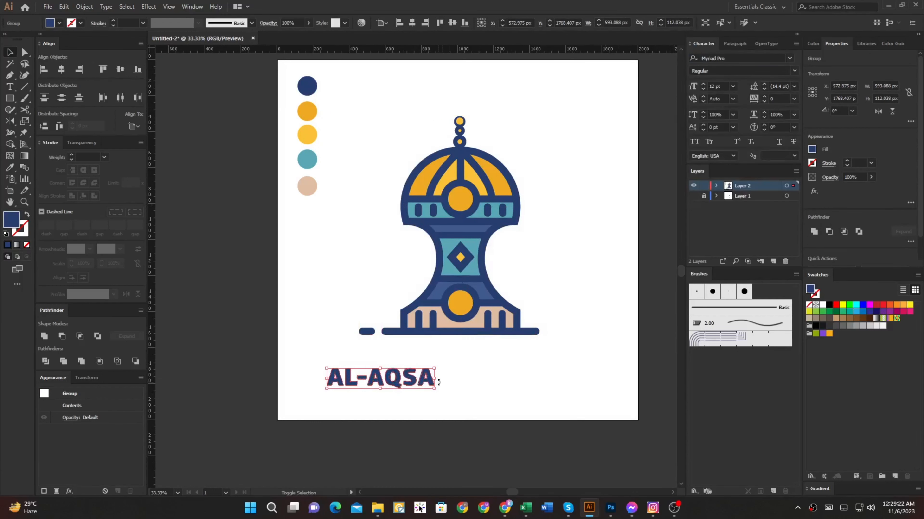
Enlarge the AL-AQSA title to about 1544 px wide and centre it horizontally under the mosque
left_click_drag(439, 382, 549, 386)
left_click(447, 251, "shift")
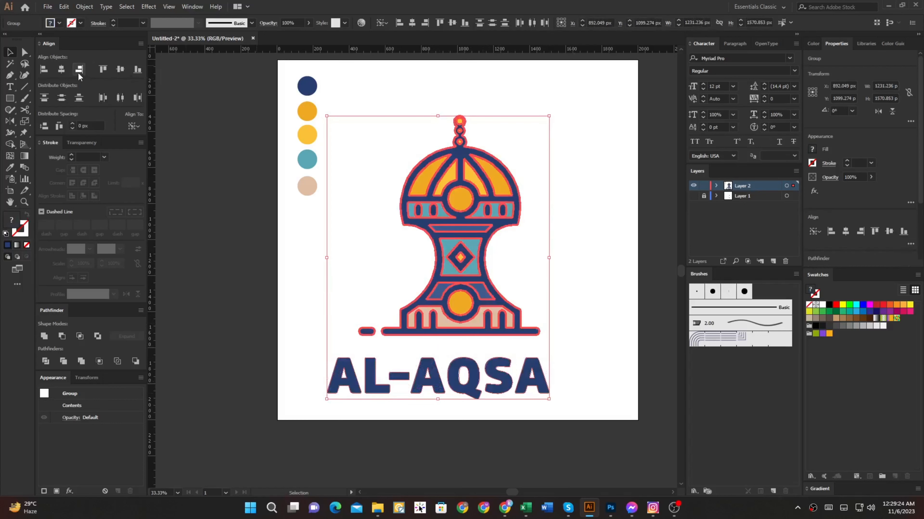
left_click(61, 69)
left_click(471, 397)
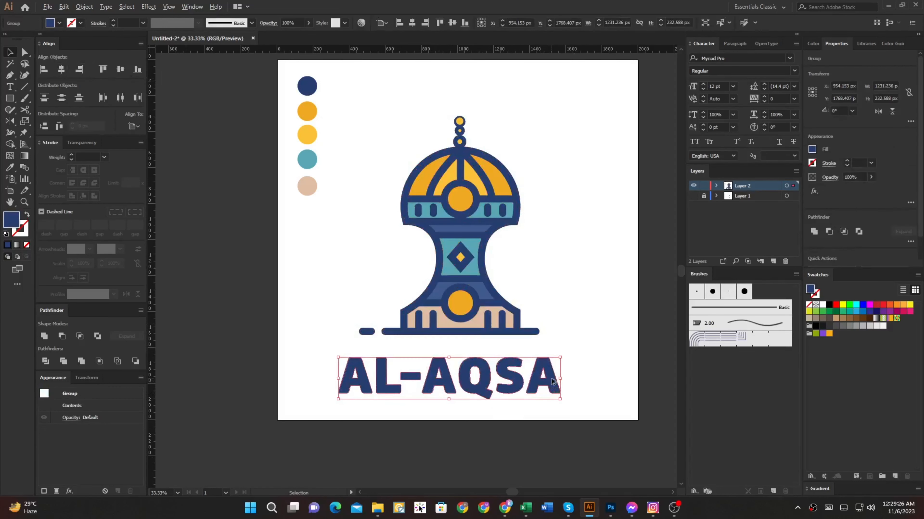
left_click_drag(552, 381, 591, 380)
left_click(480, 436)
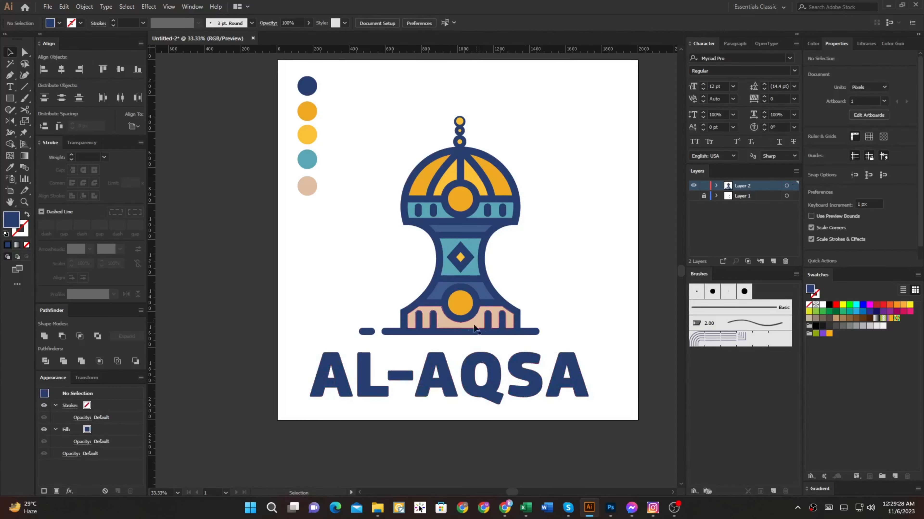
Separate the short dash beside the mosque's base line from the rest of the mosque group
key("a")
left_click(373, 333)
scroll(370, 333, "up", 3)
left_click(374, 333)
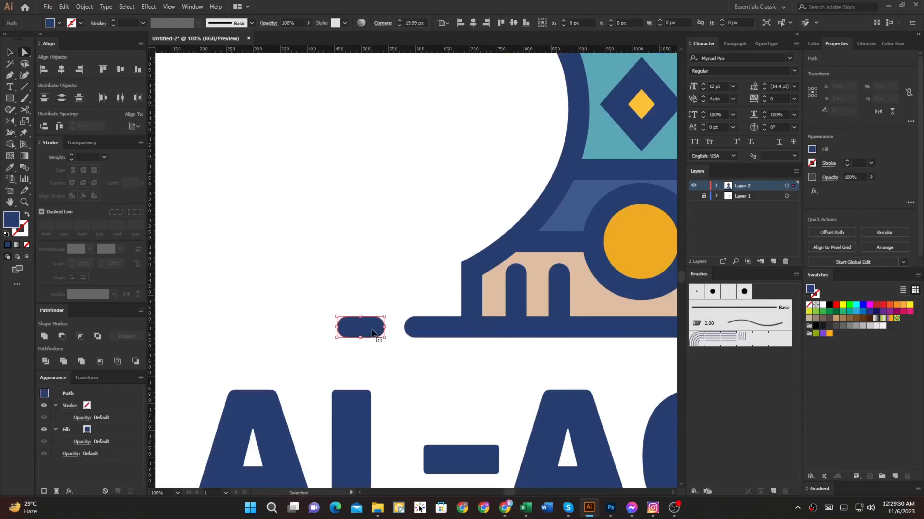
scroll(374, 334, "down", 3)
left_click_drag(423, 355, 398, 357)
left_click(438, 336)
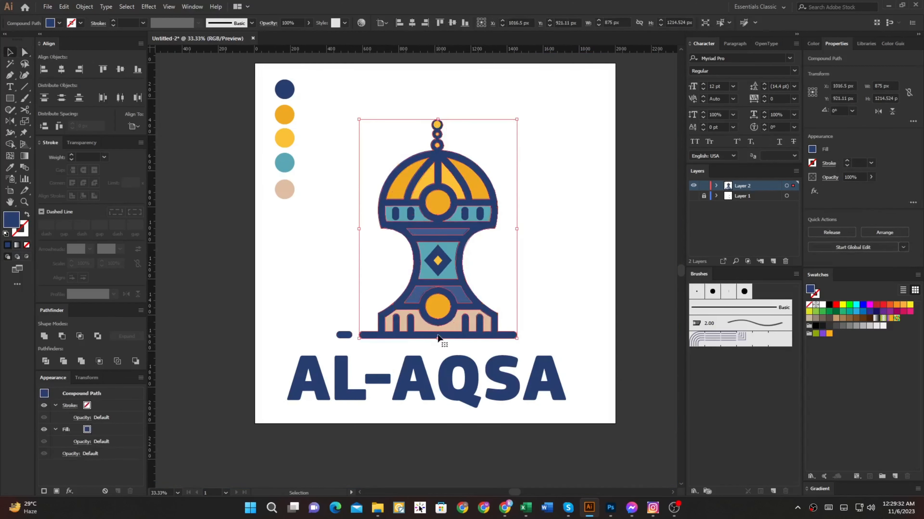
Centre the title horizontally under the mosque without its dash, using the mosque as the key object
left_click(446, 313)
left_click(445, 365, "shift")
left_click(426, 323)
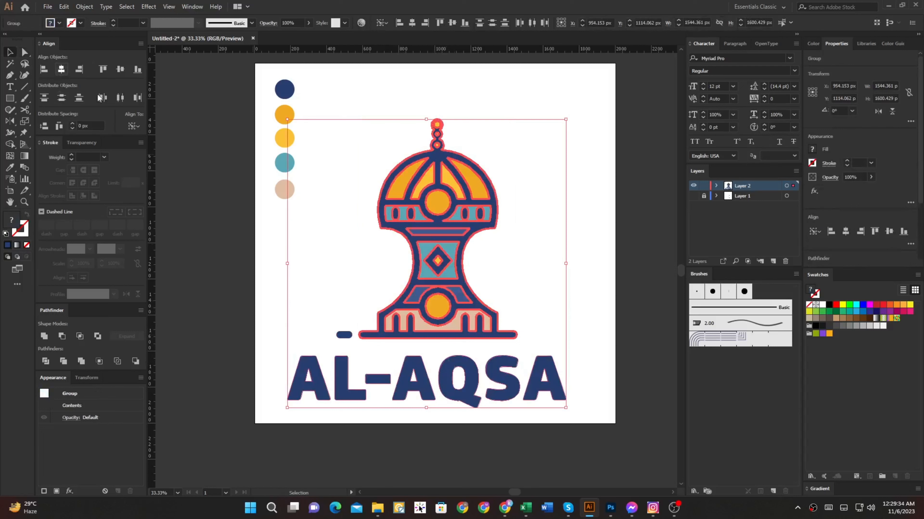
left_click(61, 69)
left_click_drag(328, 291, 422, 343)
left_click(431, 377, "shift")
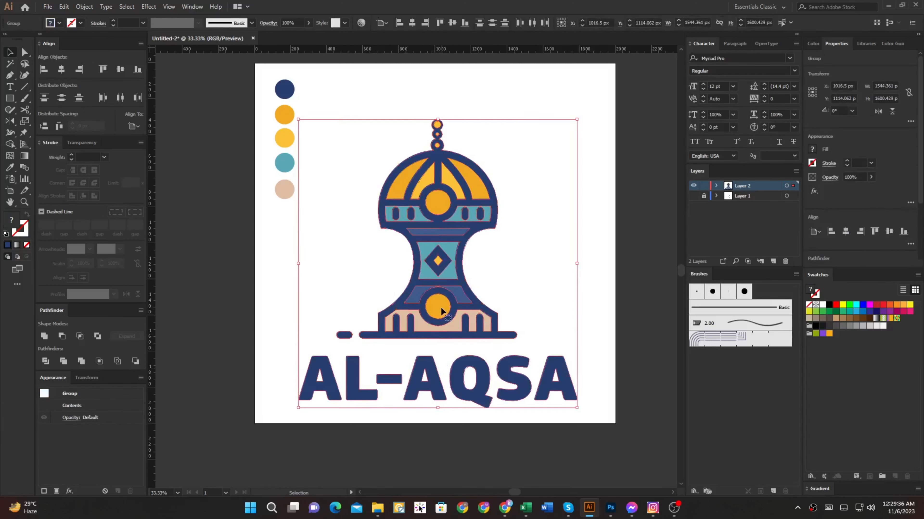
left_click(441, 311)
Enlarge the AL-AQSA title proportionally from its centre to about 1788 px wide
left_click(471, 396)
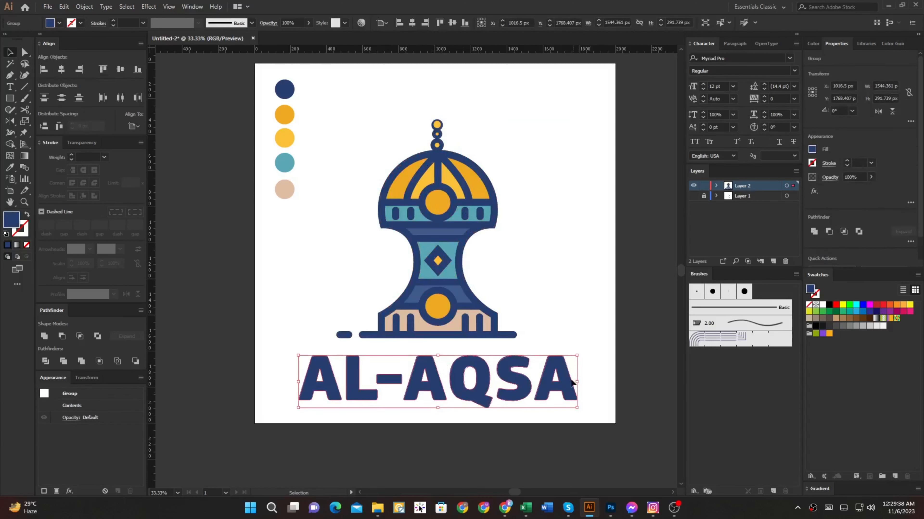
left_click_drag(578, 383, 600, 383)
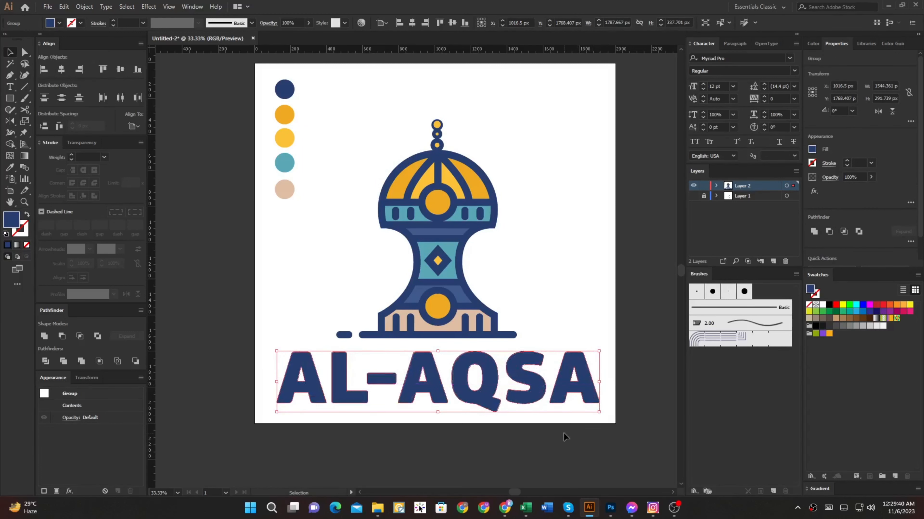
left_click(566, 436)
Scale the mosque illustration down proportionally, keeping its base line just above the title
left_click(488, 314)
left_click_drag(426, 120, 431, 156)
left_click(586, 227)
scroll(545, 230, "down", 1)
left_click_drag(544, 229, 518, 239)
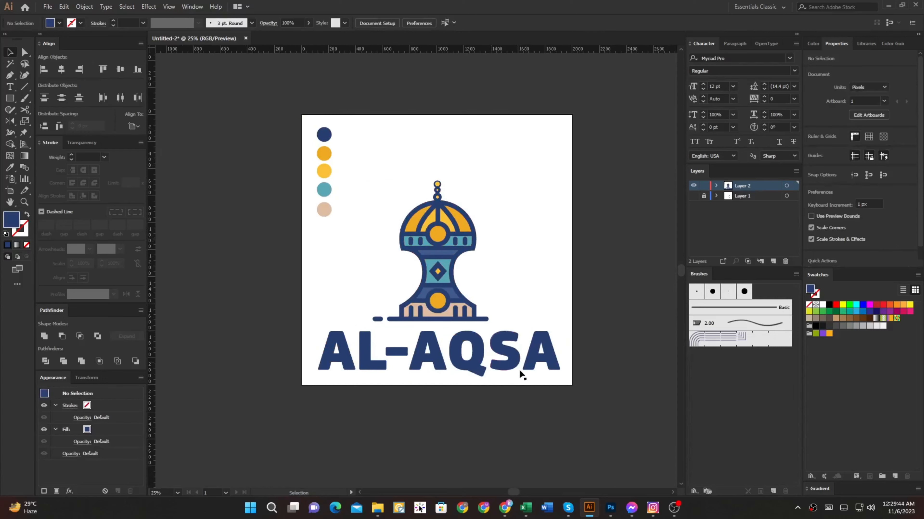
Centre the mosque and title together on the artboard in both directions and scale them down to about 1702 px wide
left_click_drag(355, 238, 353, 236)
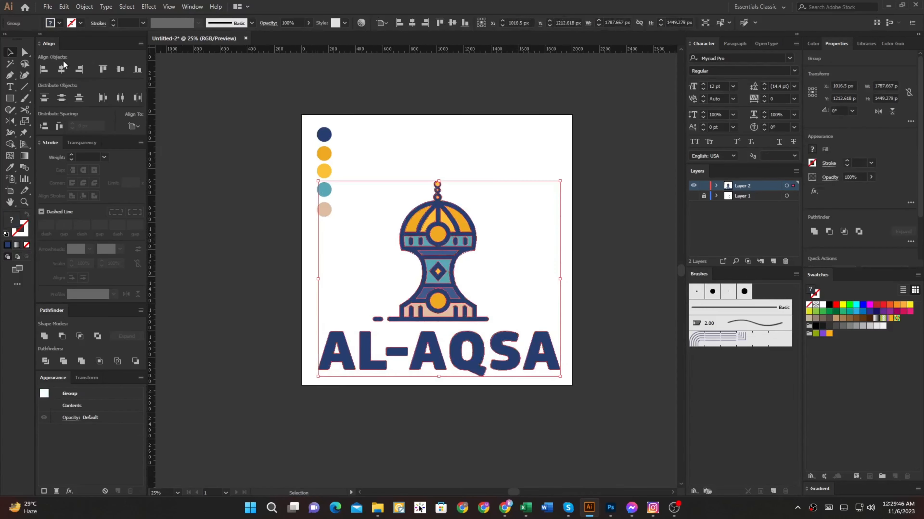
left_click(62, 69)
left_click(121, 69)
left_click_drag(559, 244, 553, 254)
Delete the five palette circles beside the illustration
left_click(367, 241)
left_click_drag(359, 247, 245, 88)
key("Delete")
Isolate the artwork group and shift the AL-AQSA title slightly down, away from the base line
scroll(442, 299, "up", 2)
double_click(431, 330)
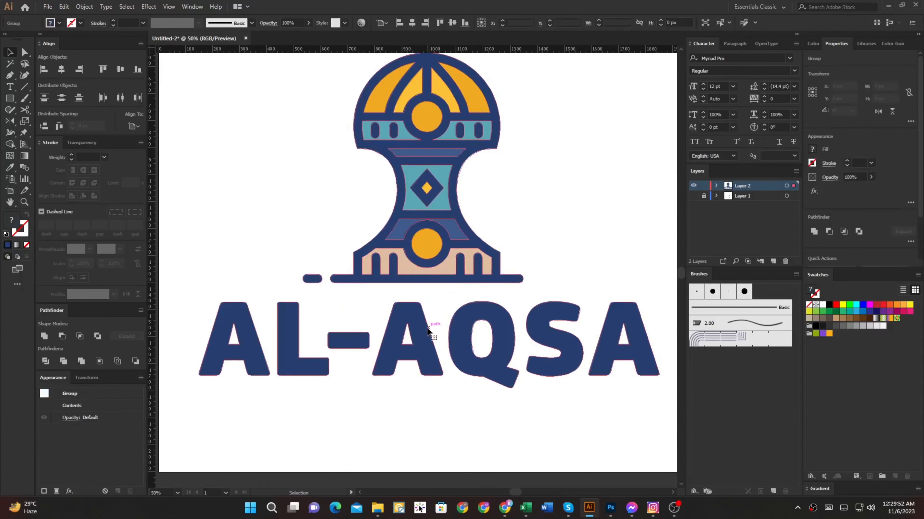
left_click_drag(431, 331, 431, 338)
left_click(541, 170)
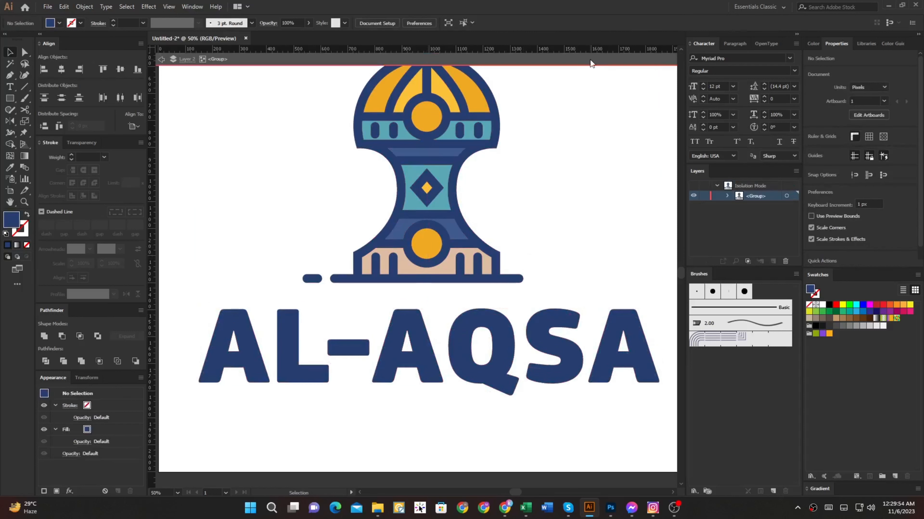
left_click(590, 60)
Centre the whole mosque and title artwork vertically on the artboard again, and clear the selection
scroll(574, 163, "down", 3)
key("ctrl+0")
key("a")
left_click_drag(549, 178, 309, 402)
left_click(121, 72)
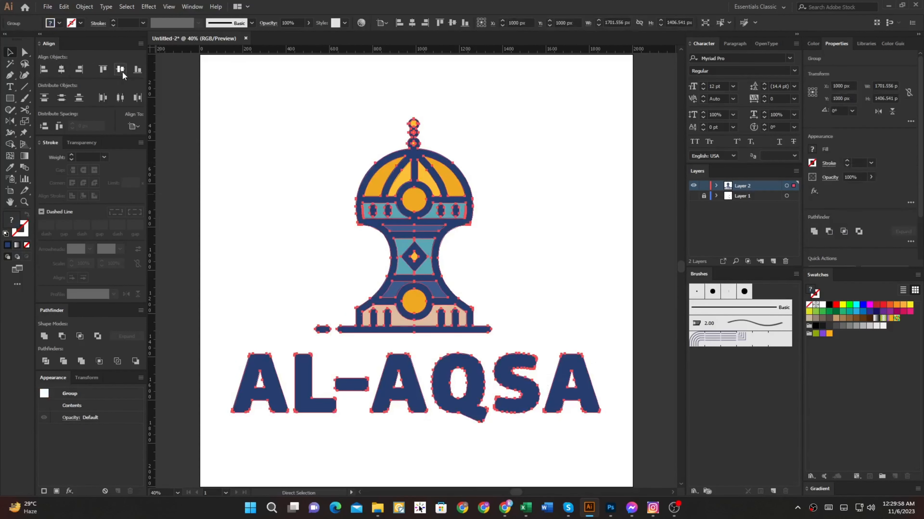
key("v")
left_click(647, 220)
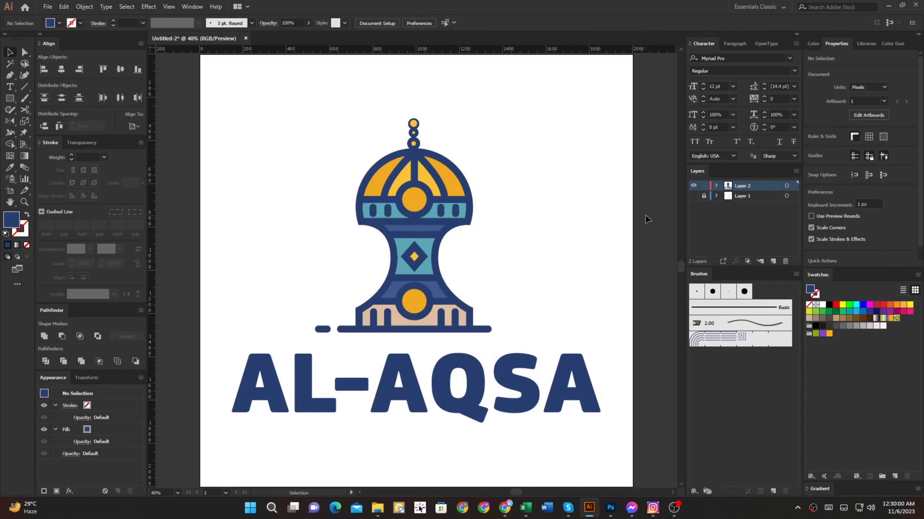